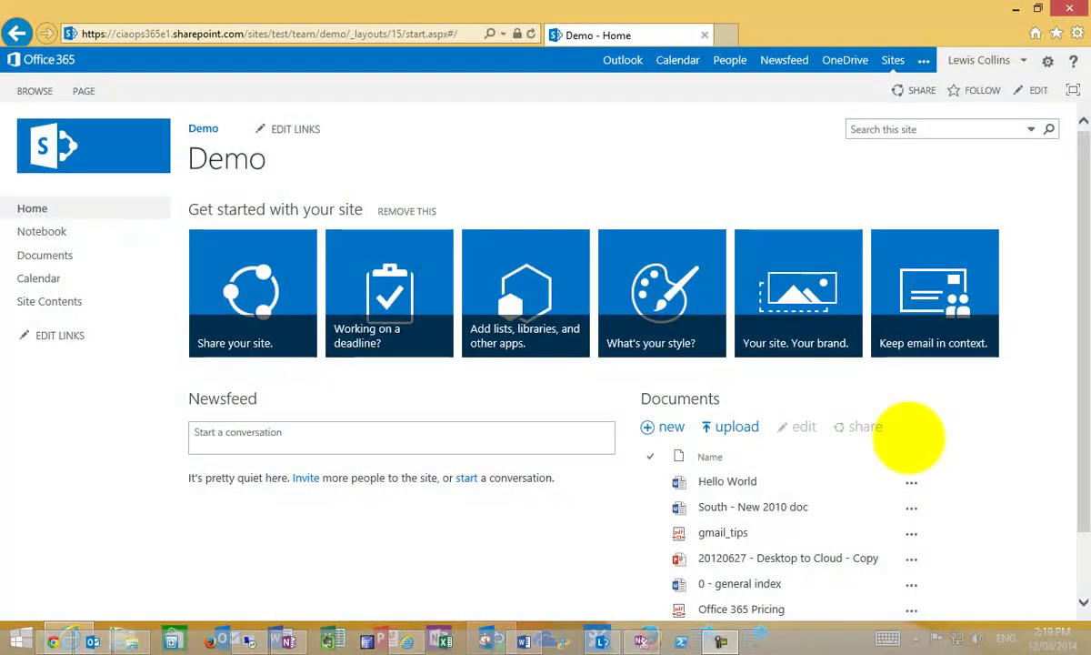
# Step: From Site Contents, add a Custom List app and name it Details
pyautogui.click(966, 413)
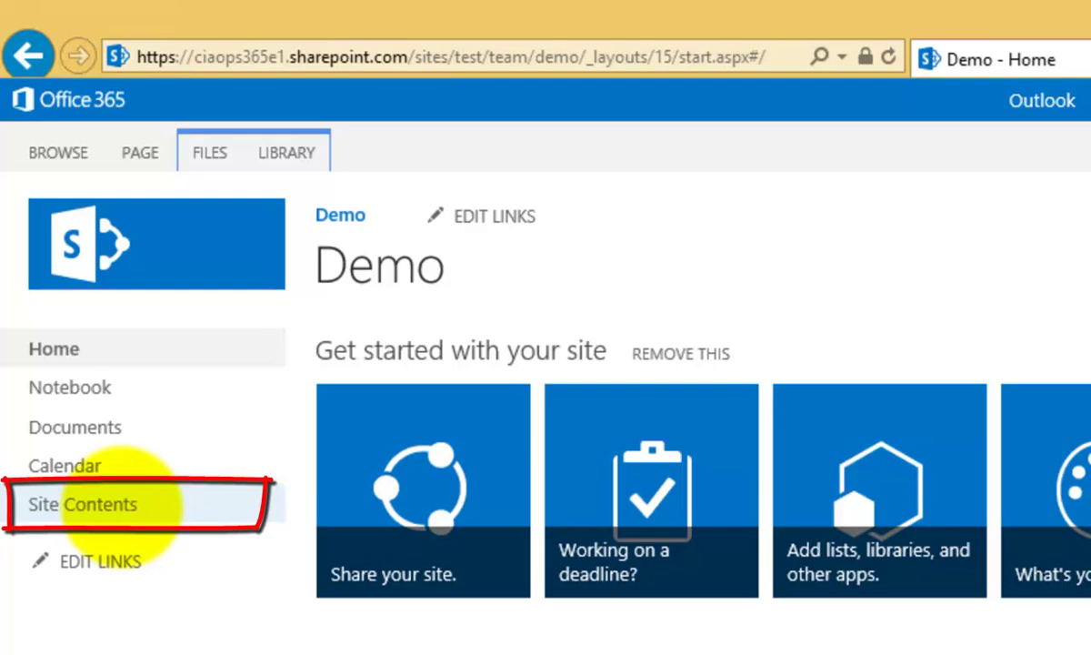
pyautogui.click(121, 507)
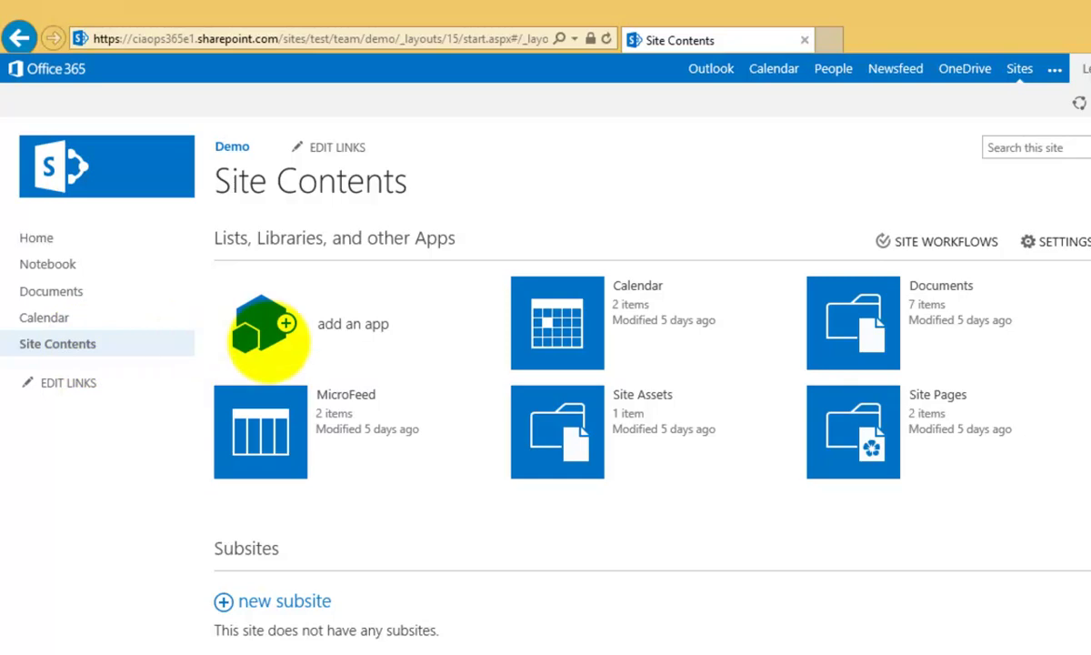
pyautogui.click(273, 327)
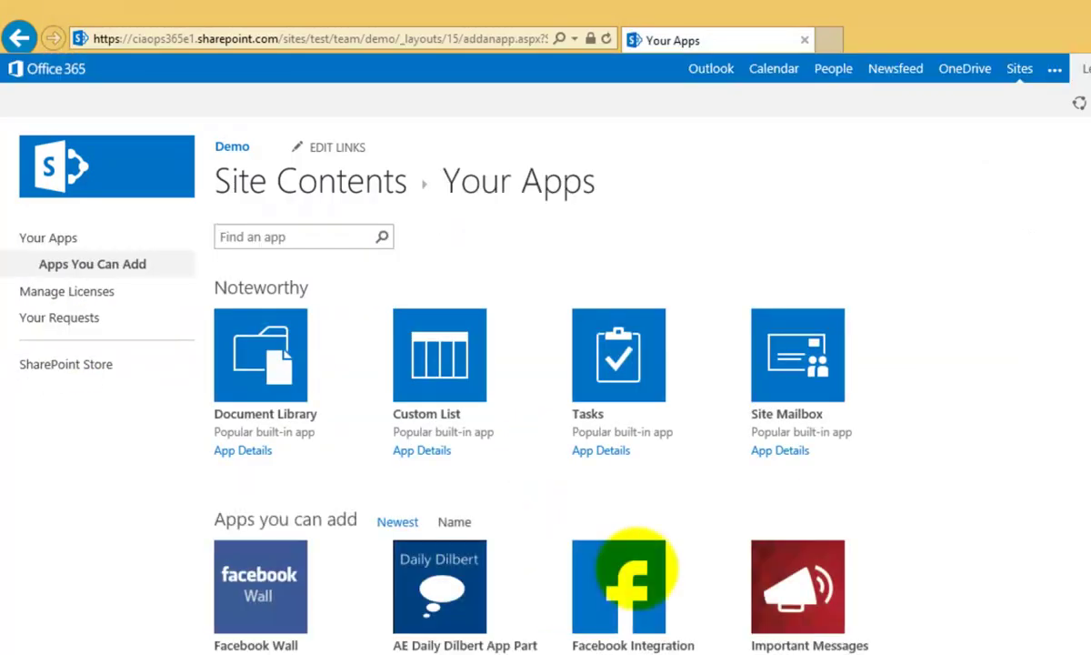
pyautogui.scroll(-6, 546, 382)
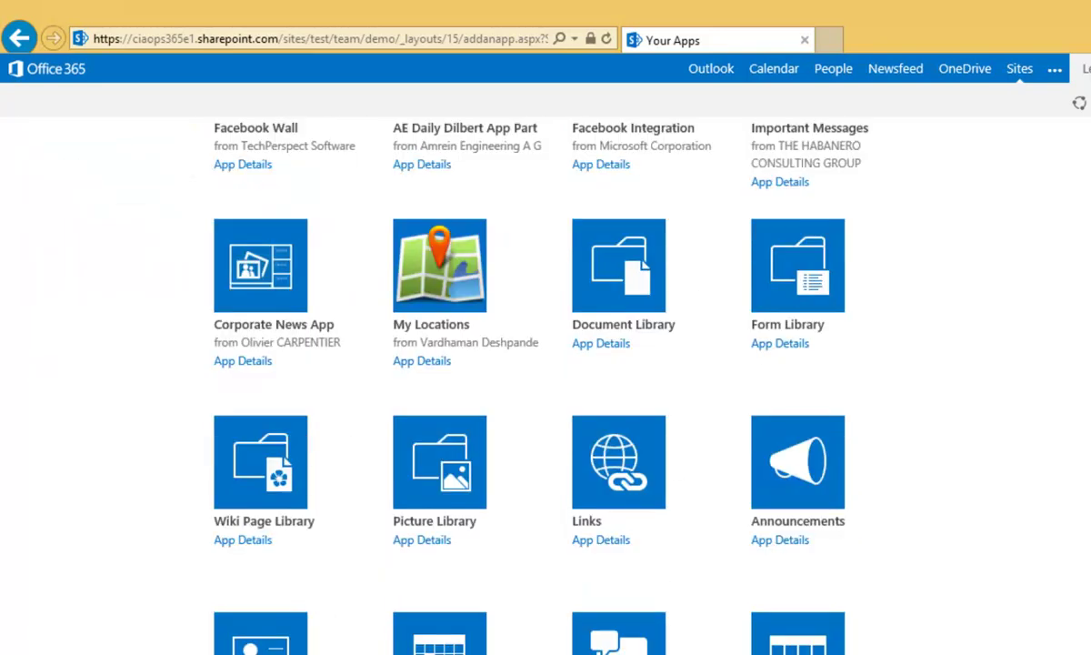
pyautogui.scroll(6, 545, 382)
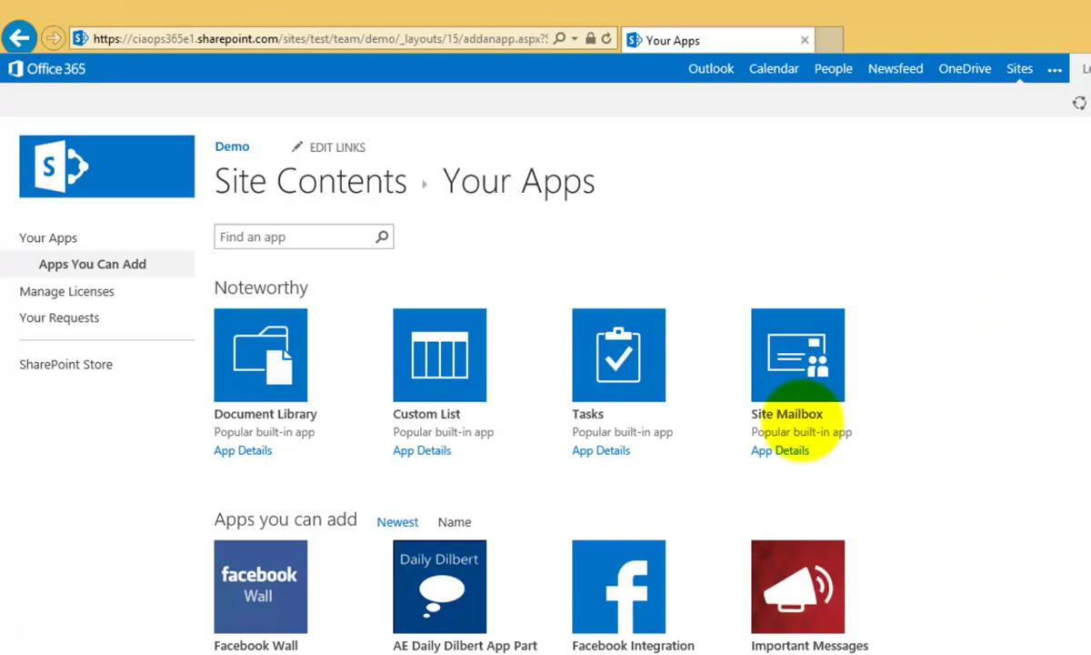
pyautogui.click(415, 355)
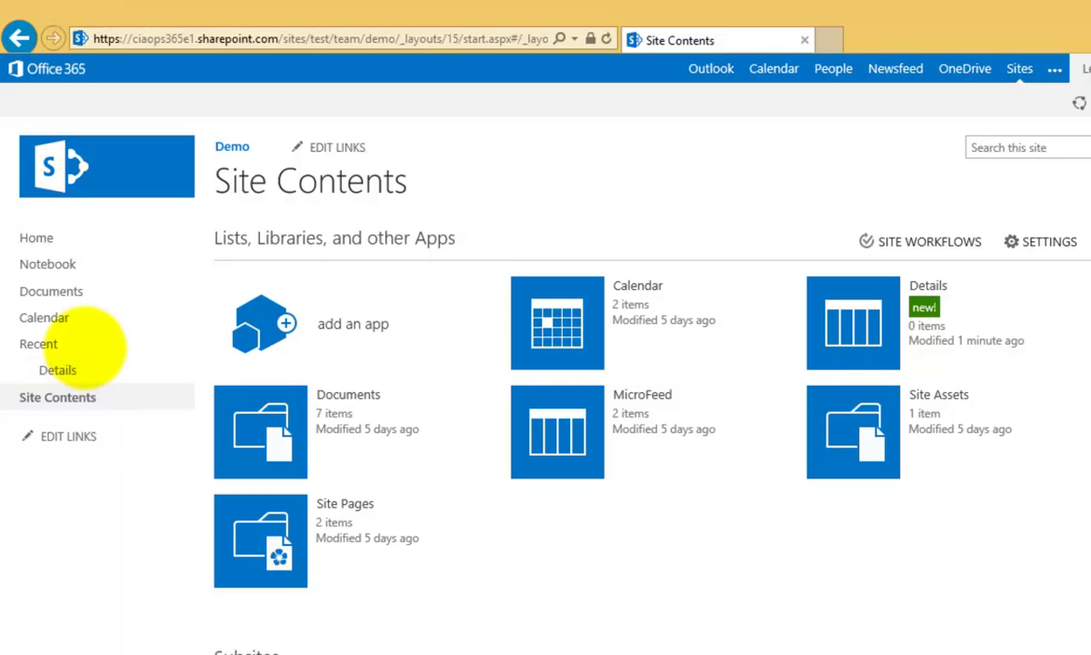
pyautogui.moveTo(913, 329)
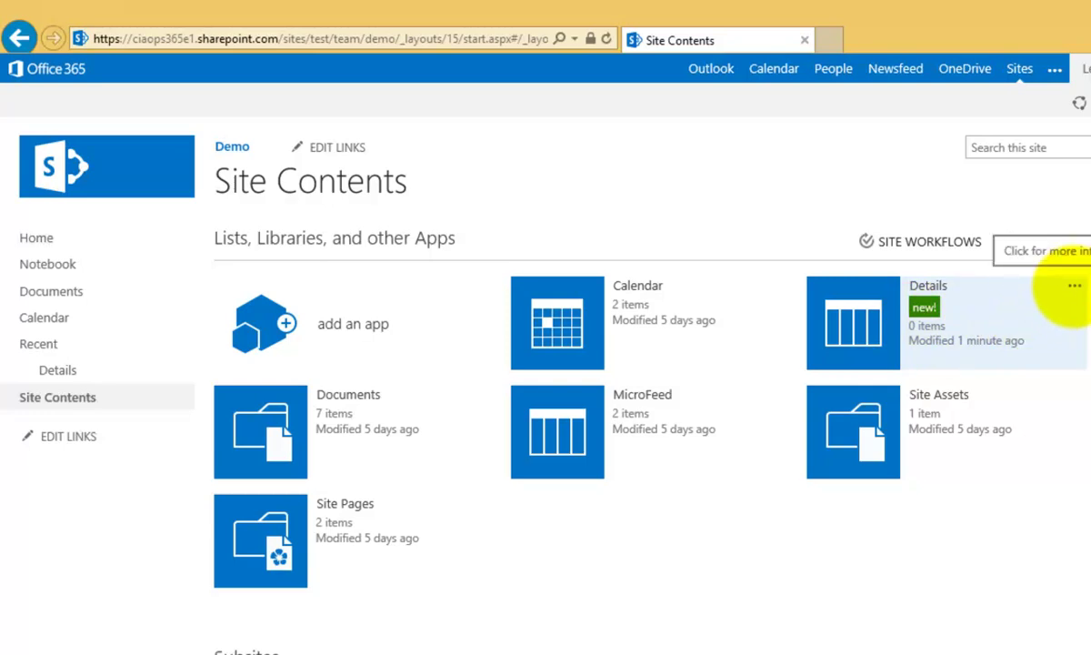
pyautogui.click(1074, 286)
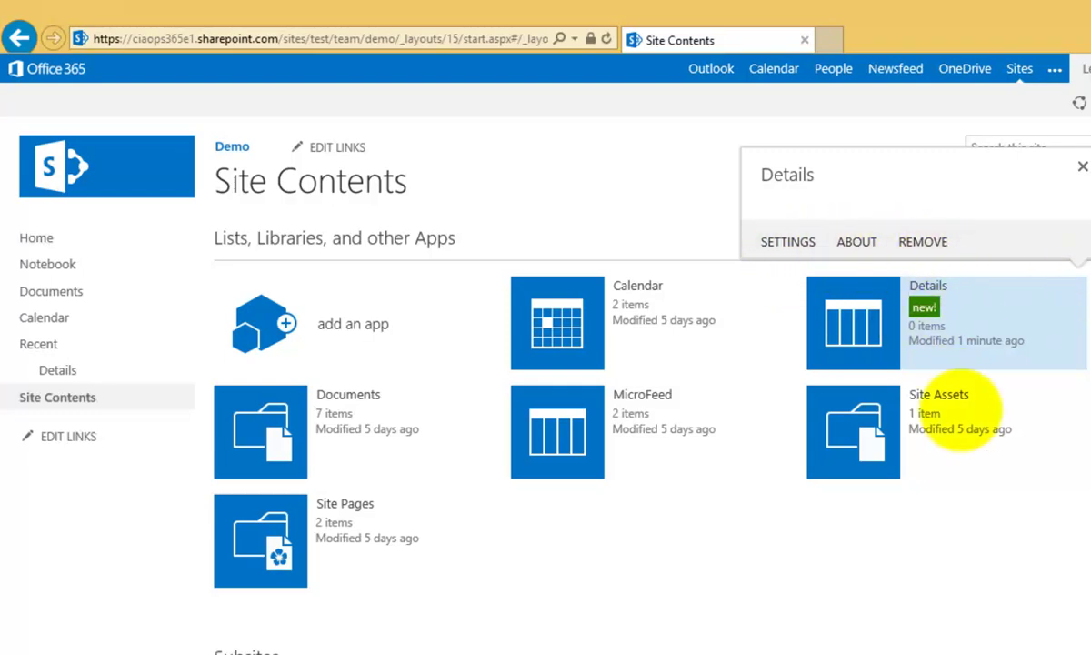
pyautogui.click(1081, 166)
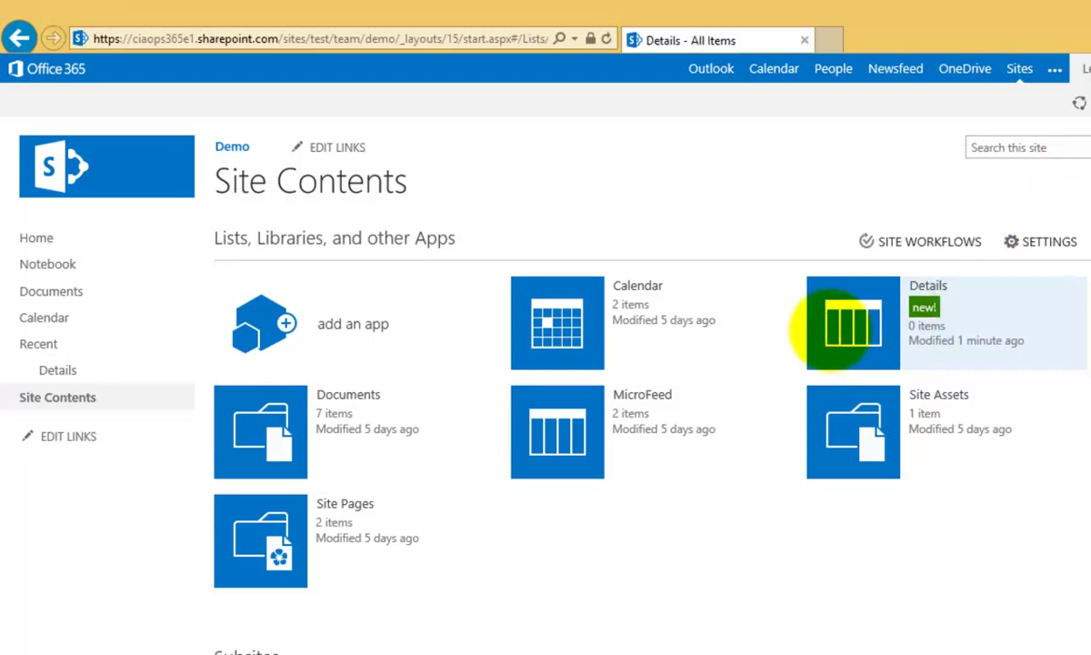
# Step: Open the Details list, then open and cancel a new item form
pyautogui.click(829, 327)
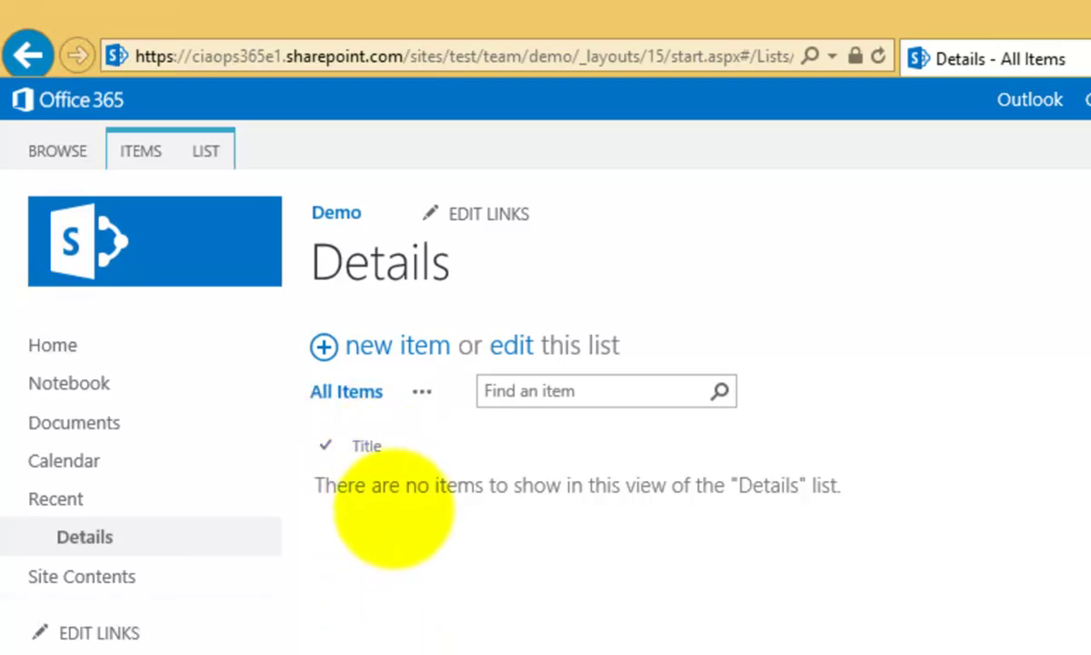
pyautogui.click(397, 343)
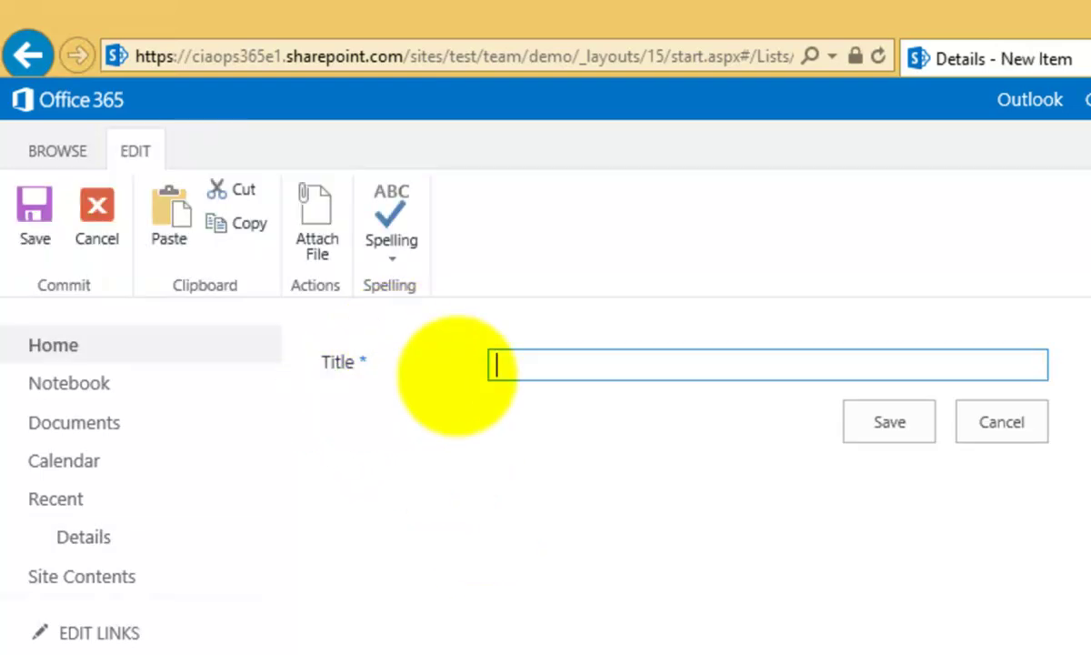
pyautogui.click(981, 431)
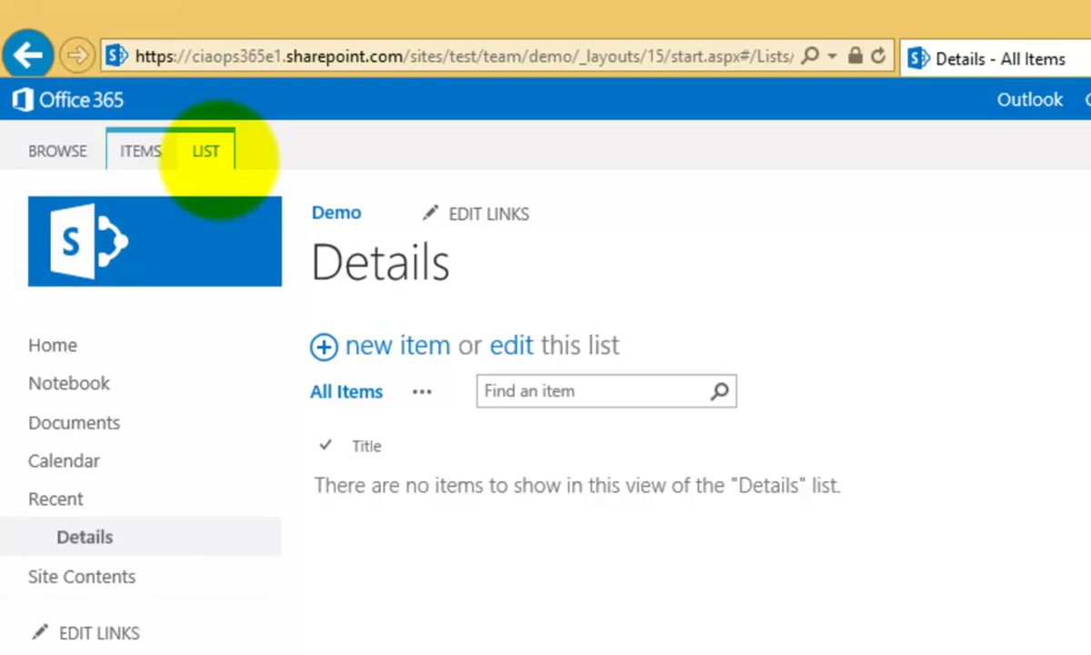
# Step: Add a First Name text column limited to 25 characters, then preview it in the new item form
pyautogui.click(211, 153)
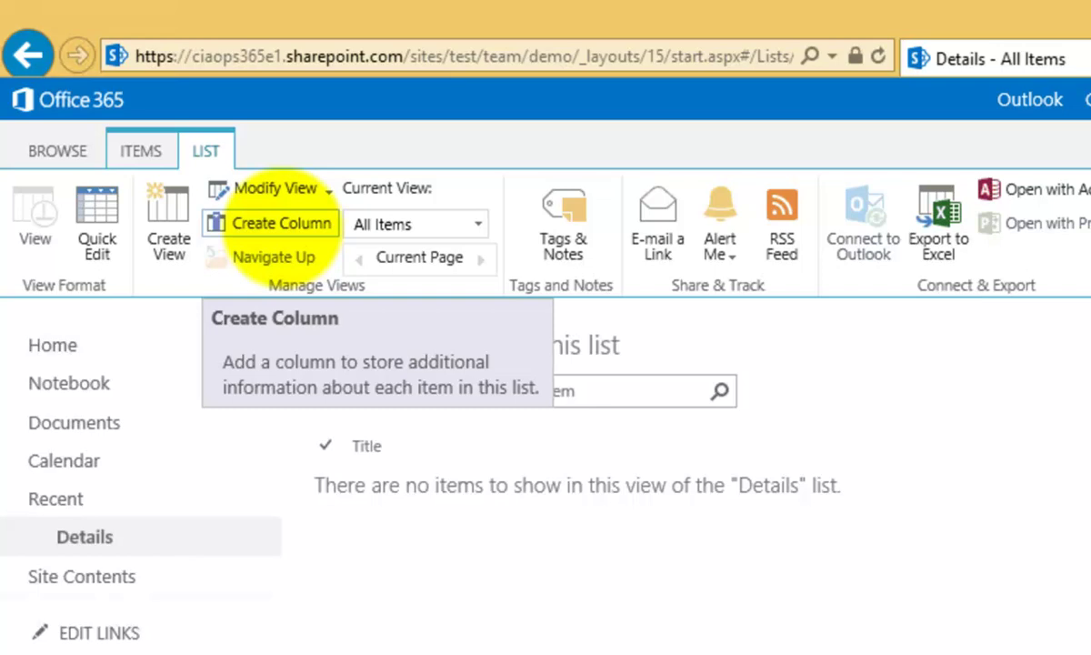
pyautogui.click(281, 227)
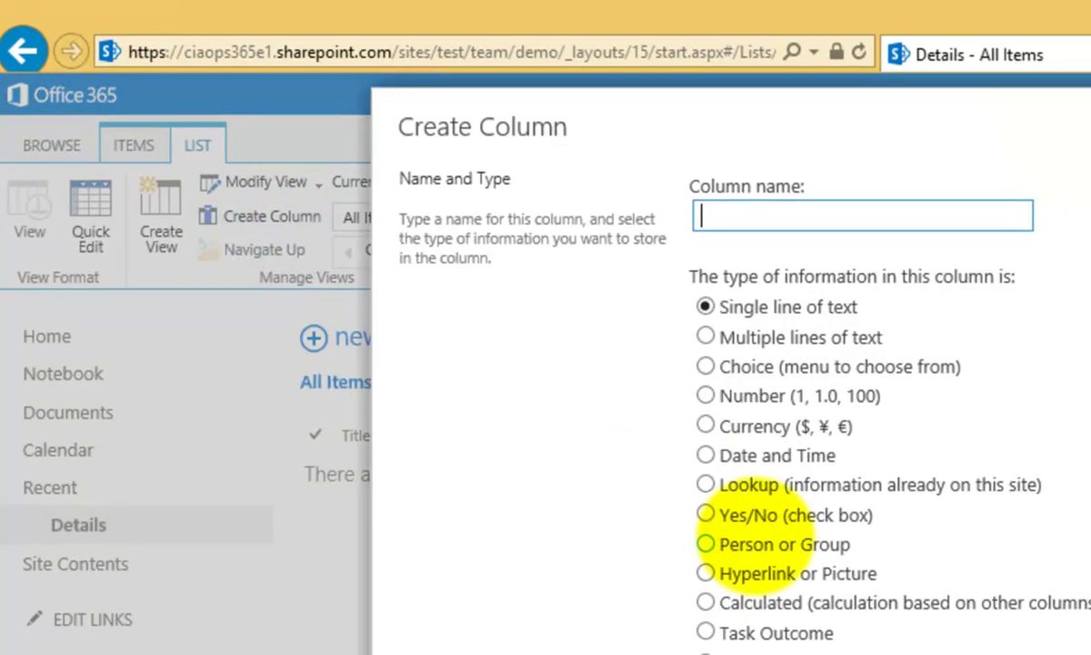
pyautogui.write('First Name')
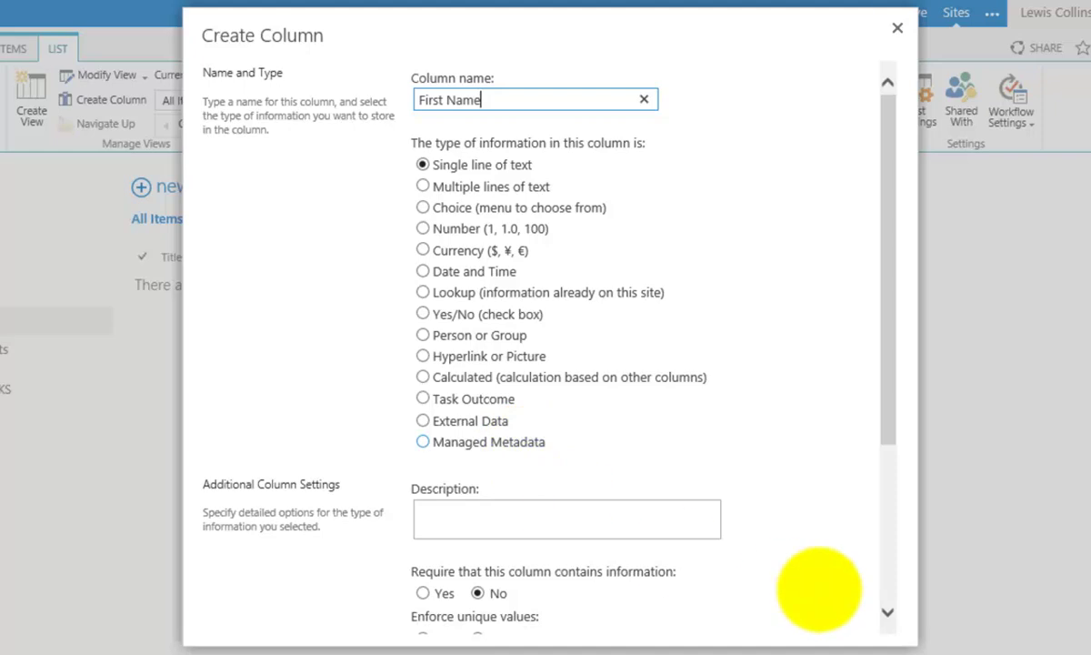
pyautogui.click(886, 611)
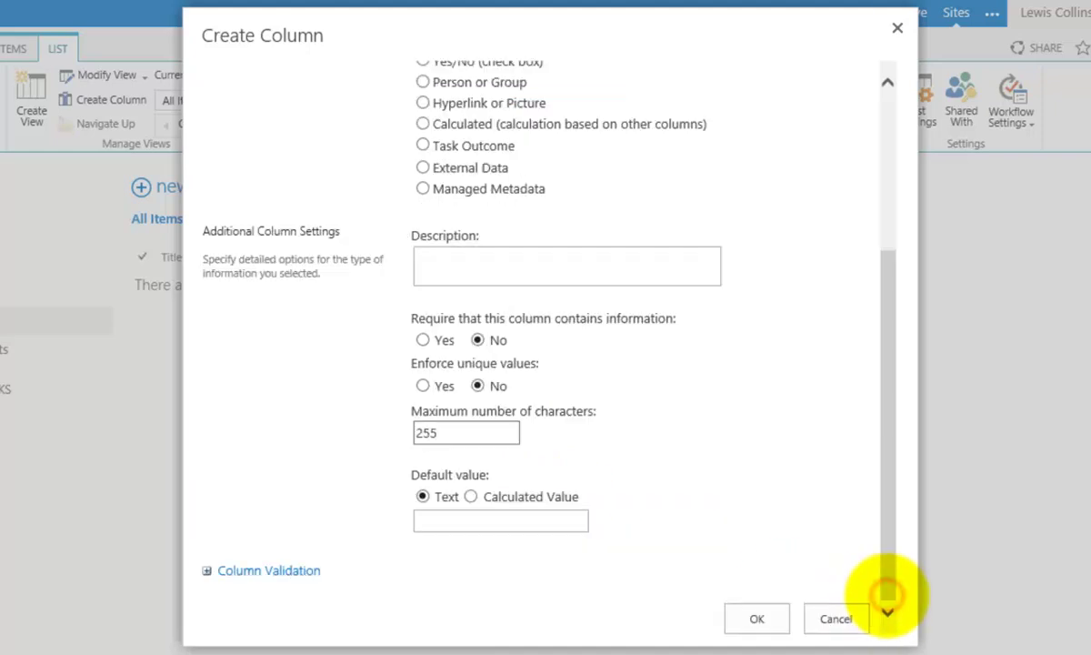
pyautogui.click(456, 434)
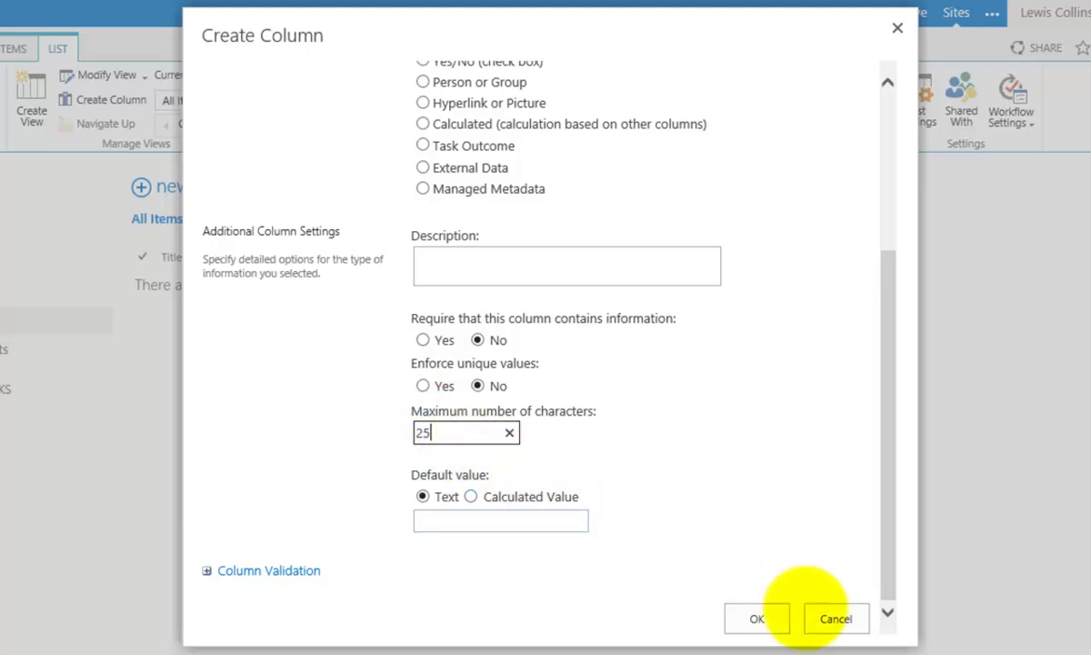
pyautogui.click(762, 618)
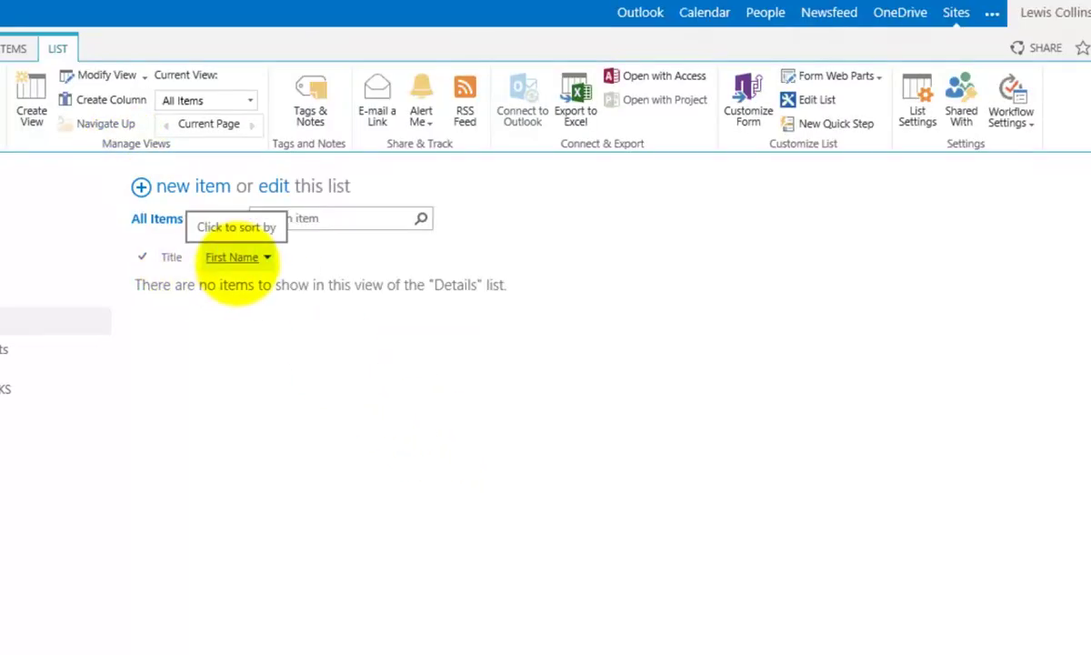
pyautogui.click(196, 188)
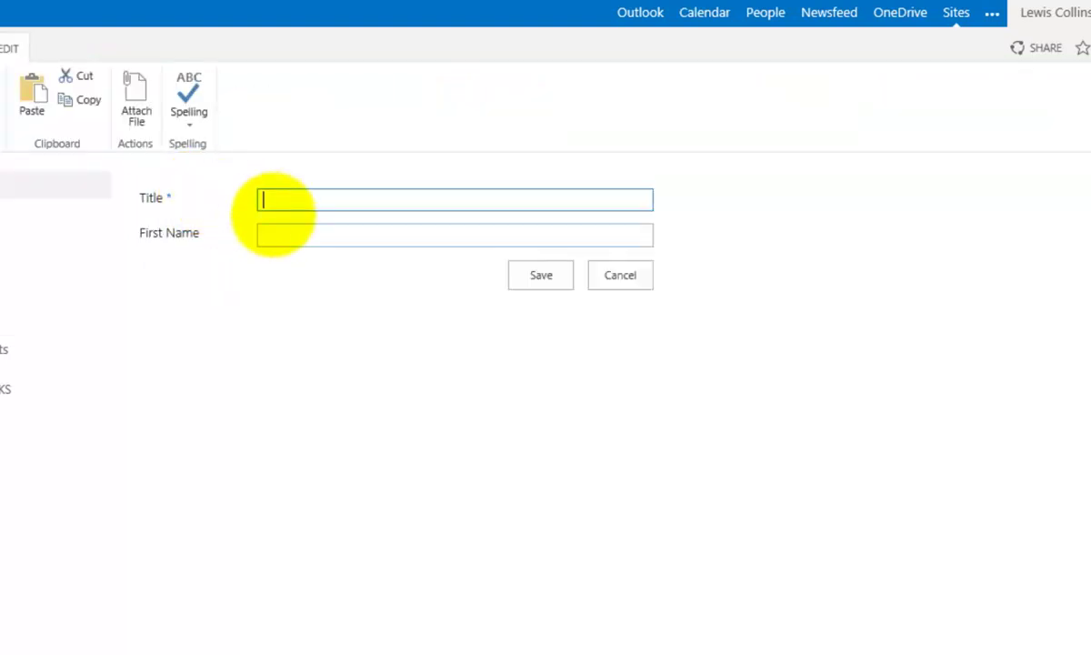
pyautogui.click(620, 275)
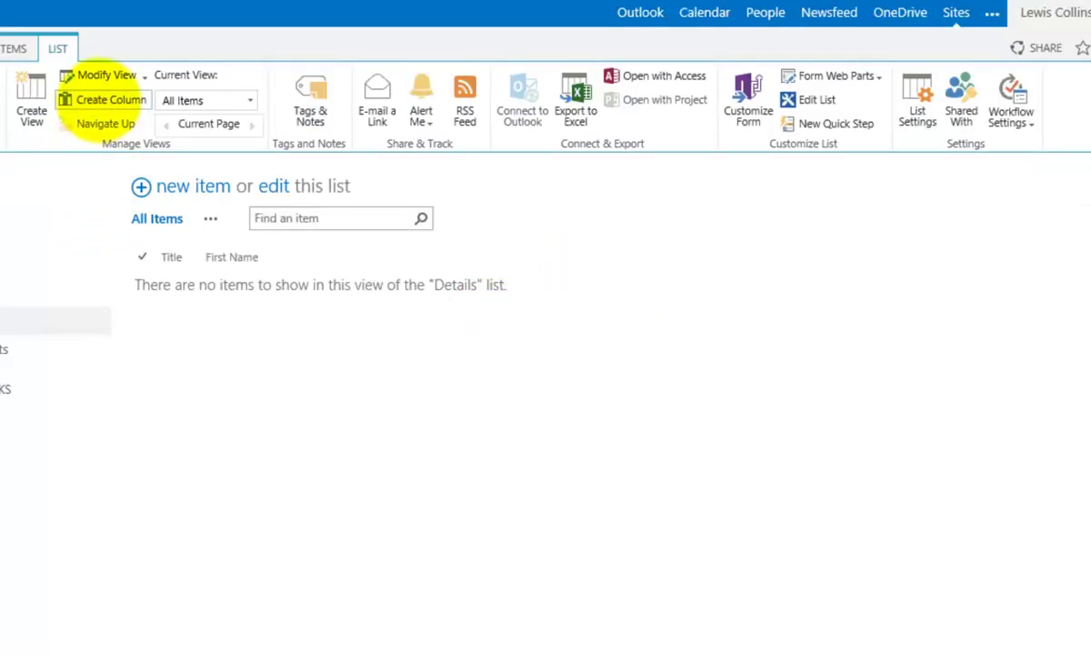
# Step: Add a Last Name single-line text column with an adjusted maximum character length
pyautogui.click(98, 100)
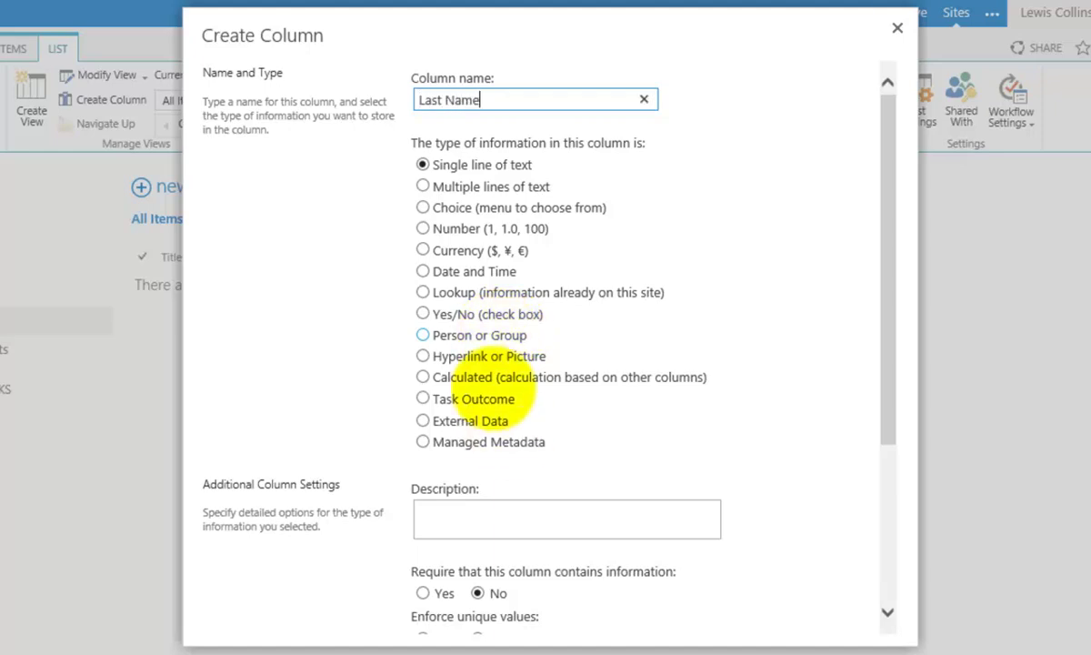
pyautogui.click(887, 579)
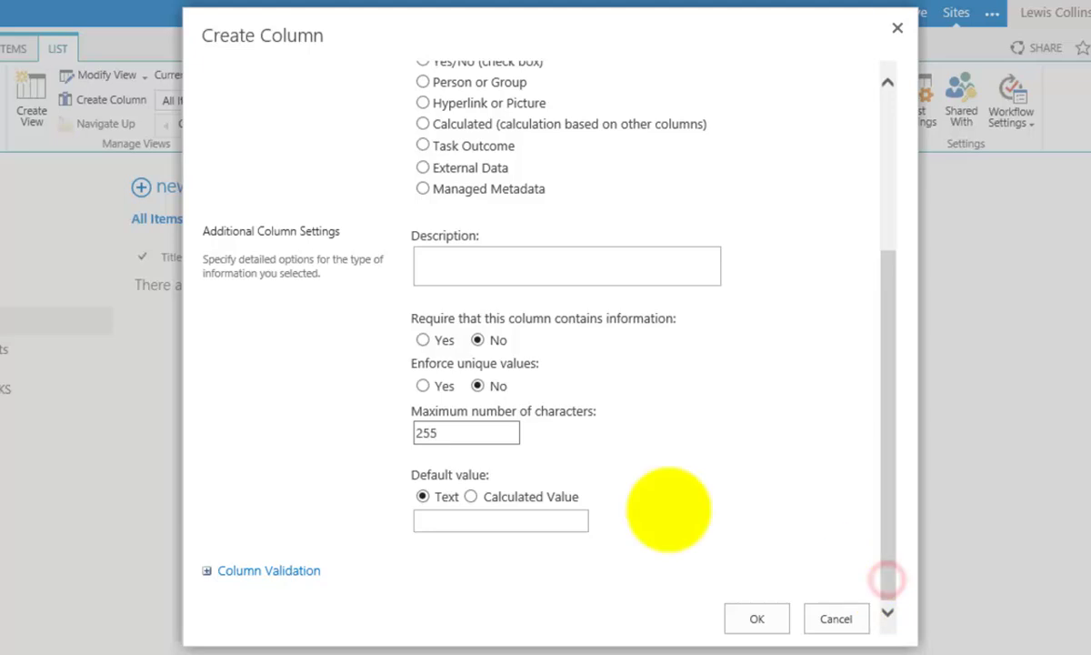
pyautogui.click(467, 432)
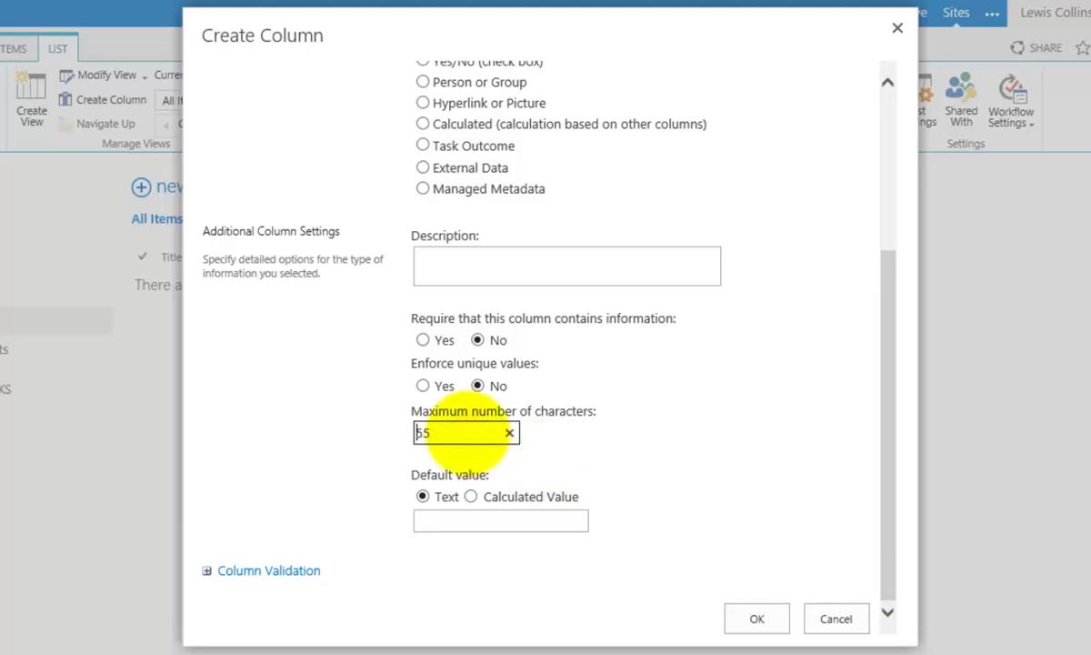
pyautogui.click(738, 614)
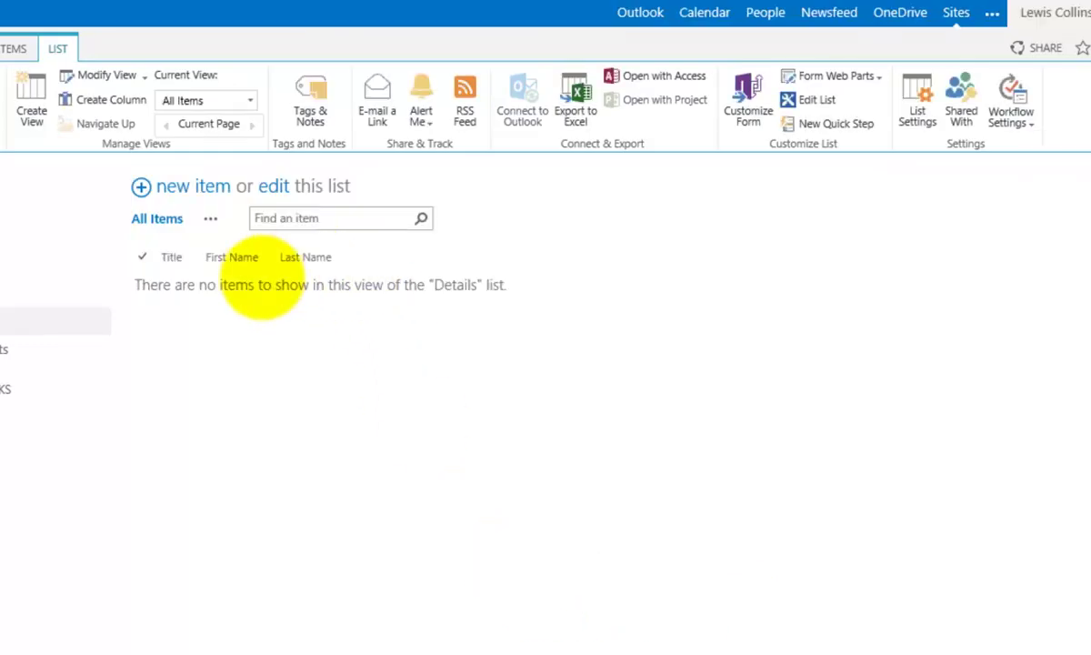
pyautogui.click(109, 100)
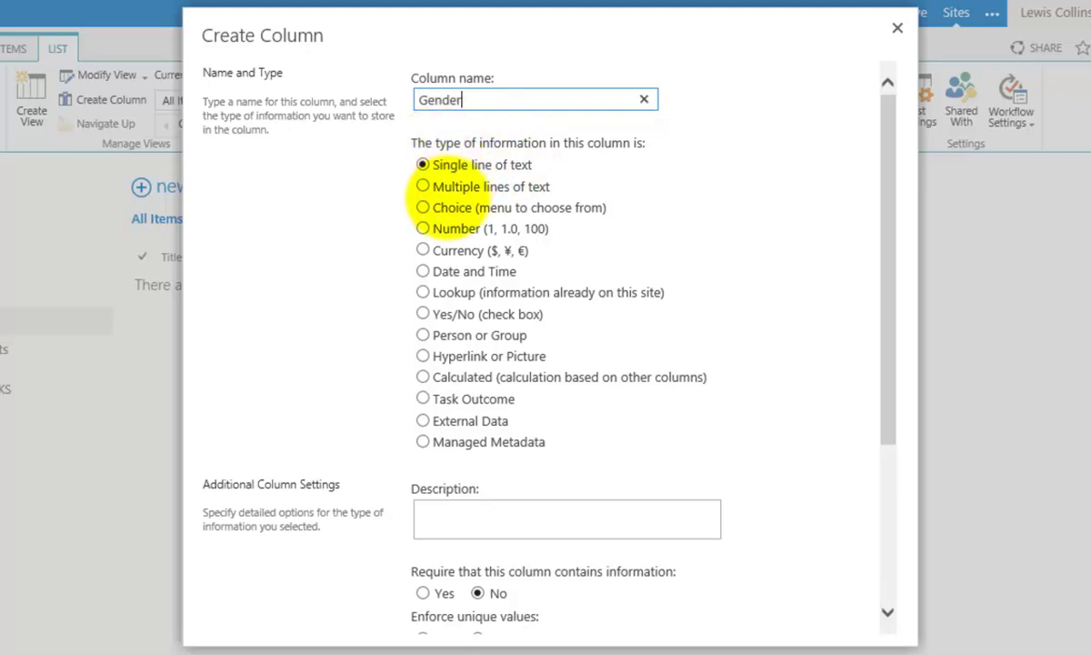
# Step: Make Gender a choice column with options Female and Male, defaulting to Female
pyautogui.click(423, 208)
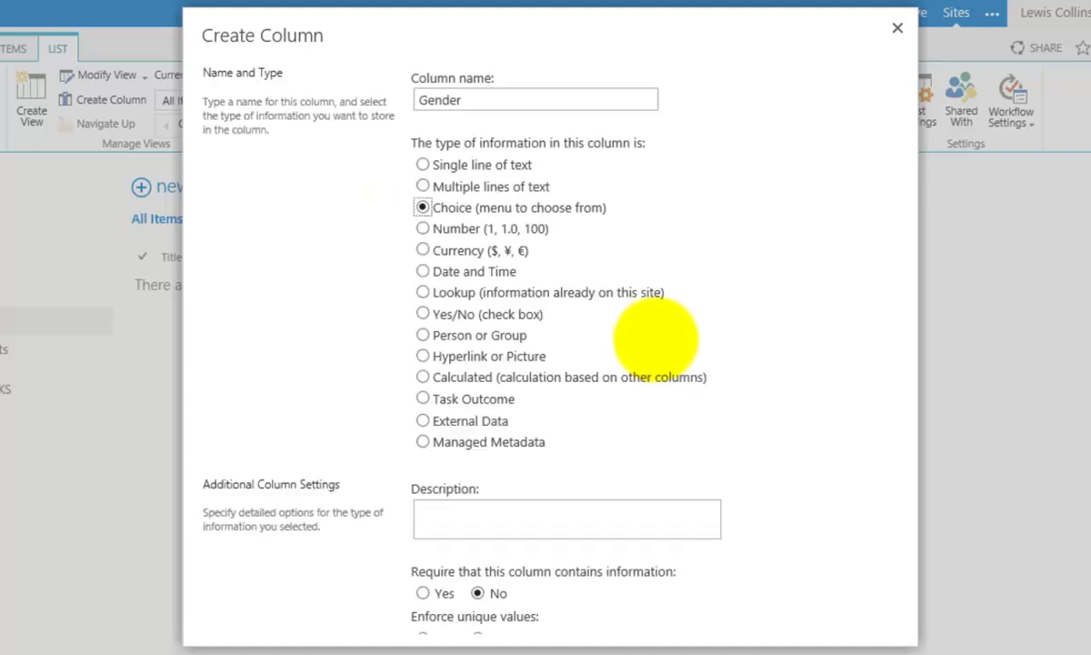
pyautogui.scroll(-5, 886, 612)
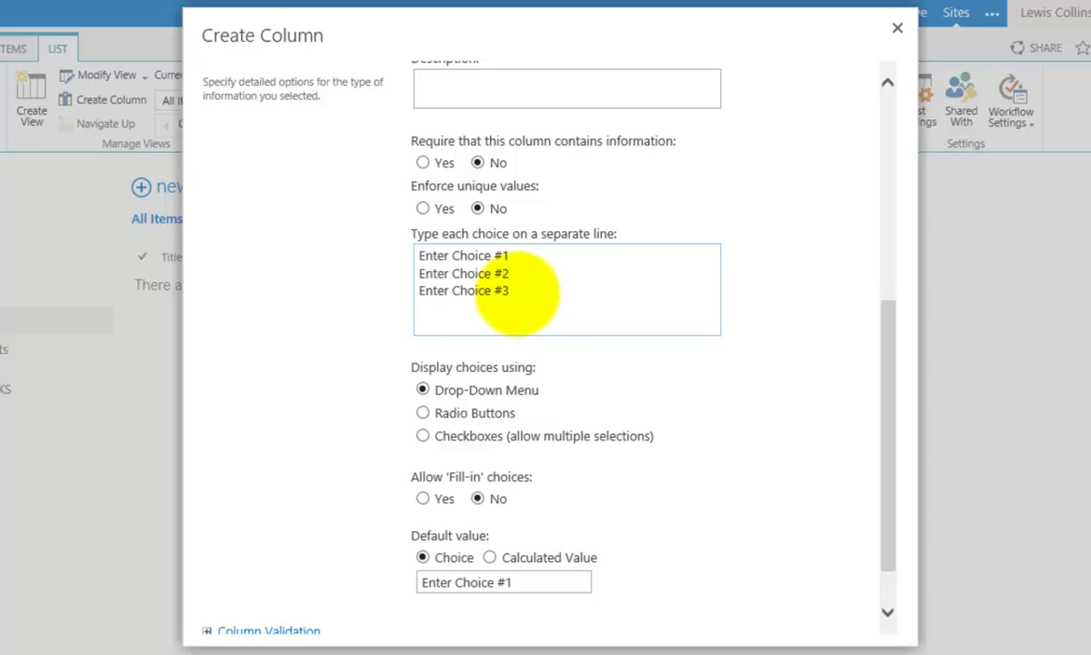
pyautogui.moveTo(516, 291); pyautogui.dragTo(406, 256)
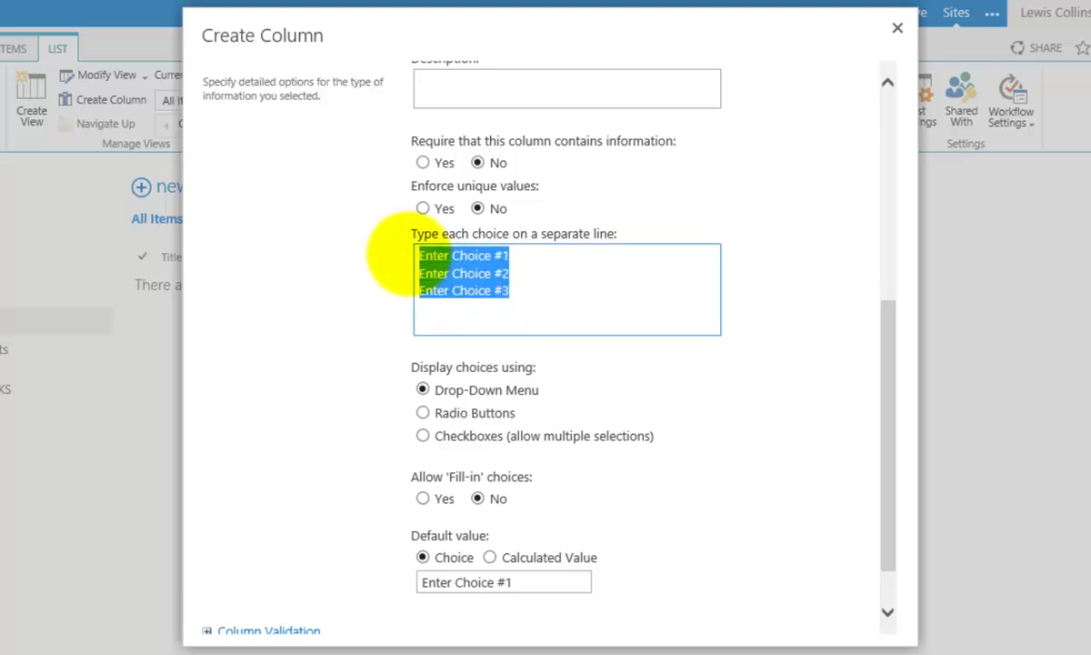
pyautogui.write('Female')
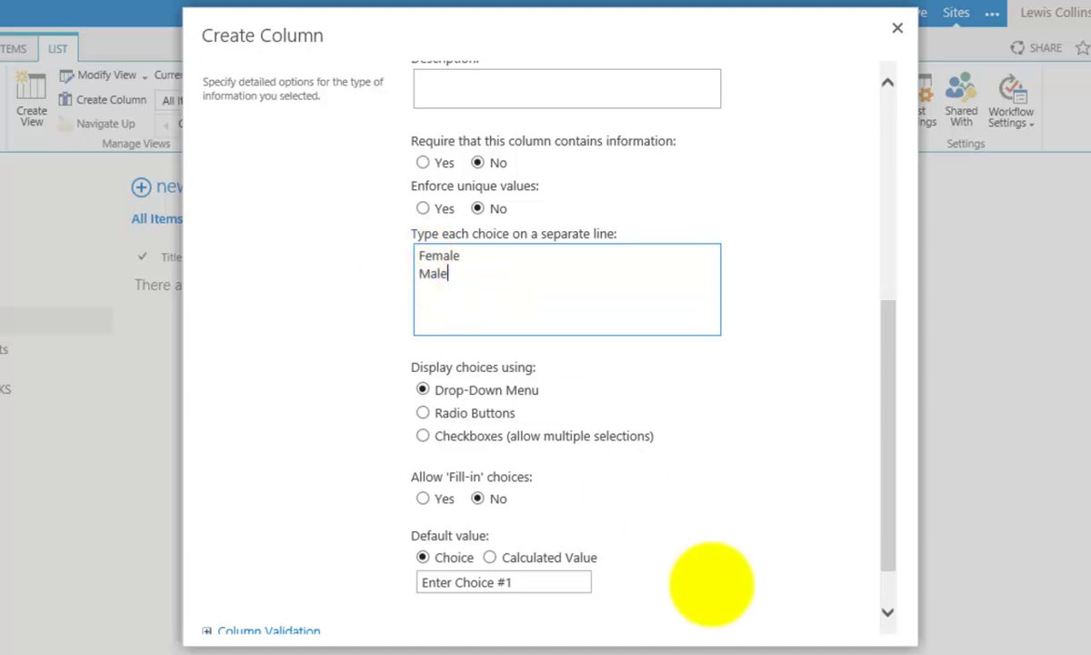
pyautogui.click(887, 612)
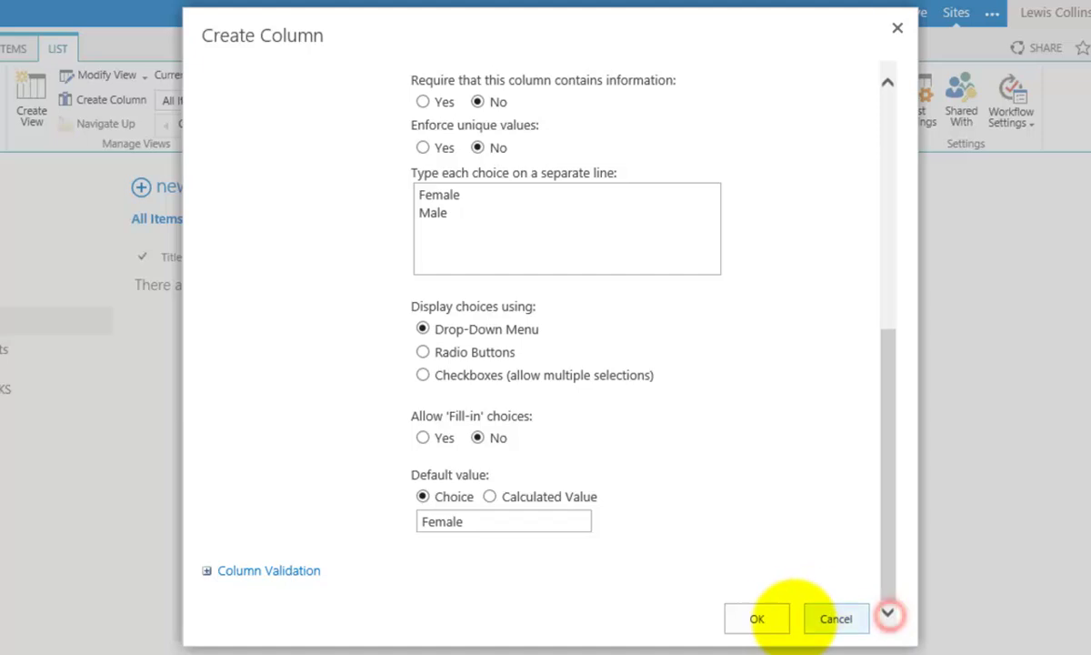
pyautogui.click(762, 617)
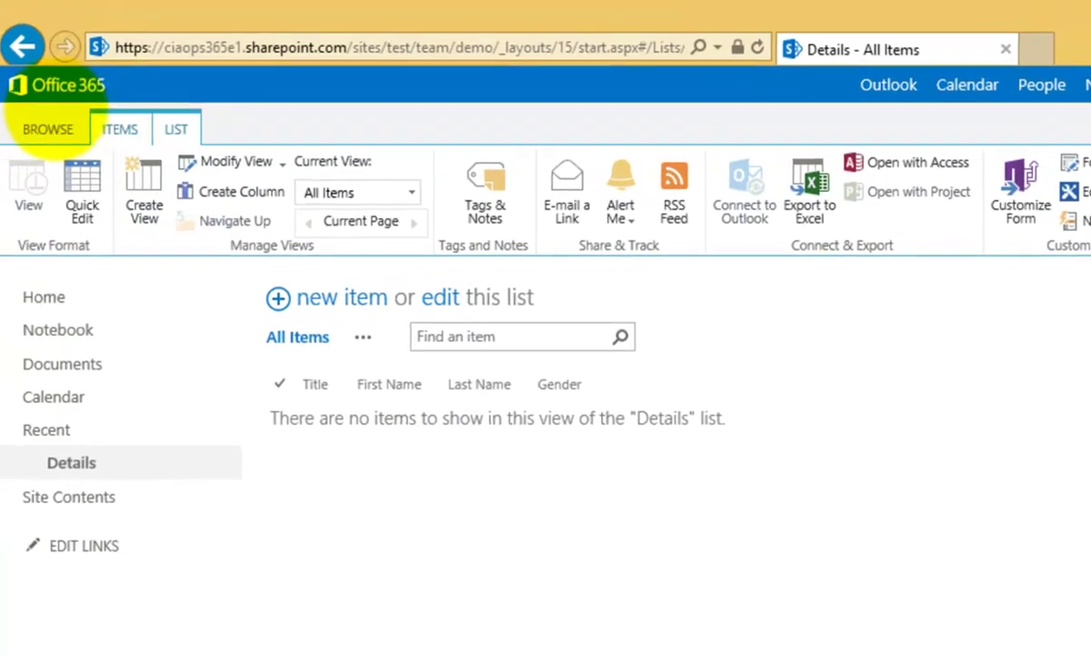
# Step: Save a new item titled Mr with the person's first and last name and Gender Male
pyautogui.click(50, 127)
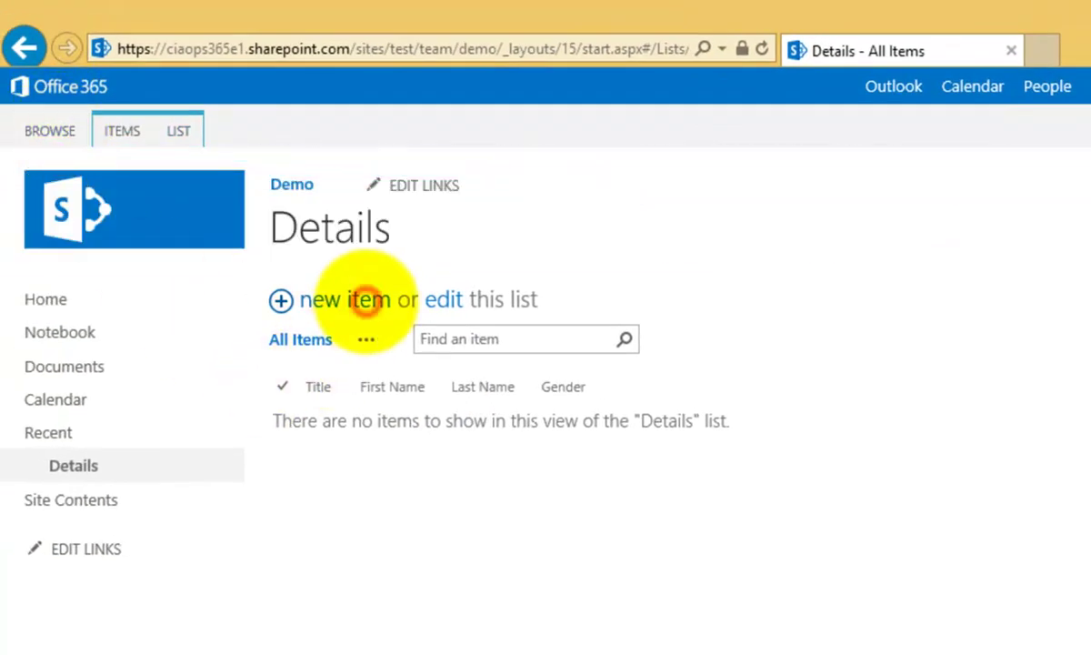
pyautogui.click(366, 300)
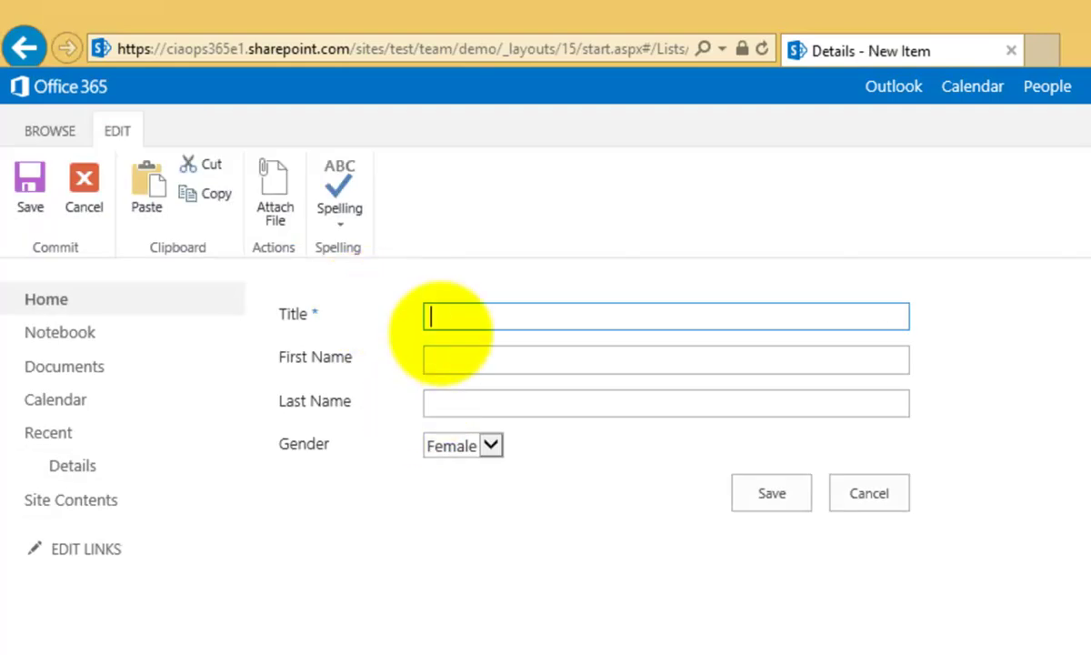
pyautogui.press('Tab')
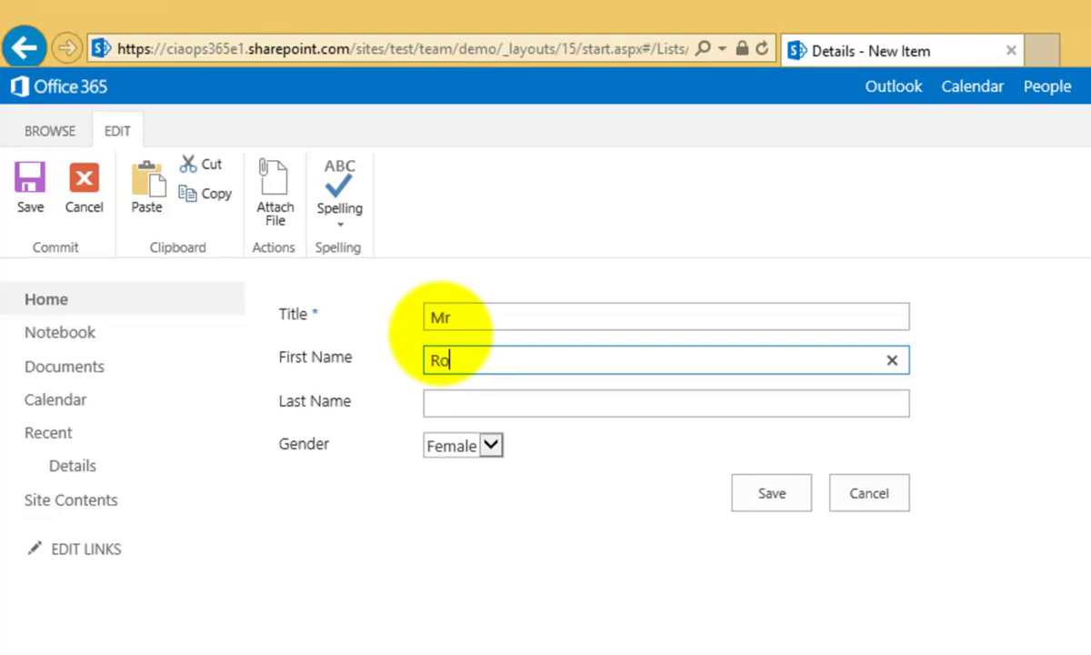
pyautogui.write('Robert')
pyautogui.press('Tab')
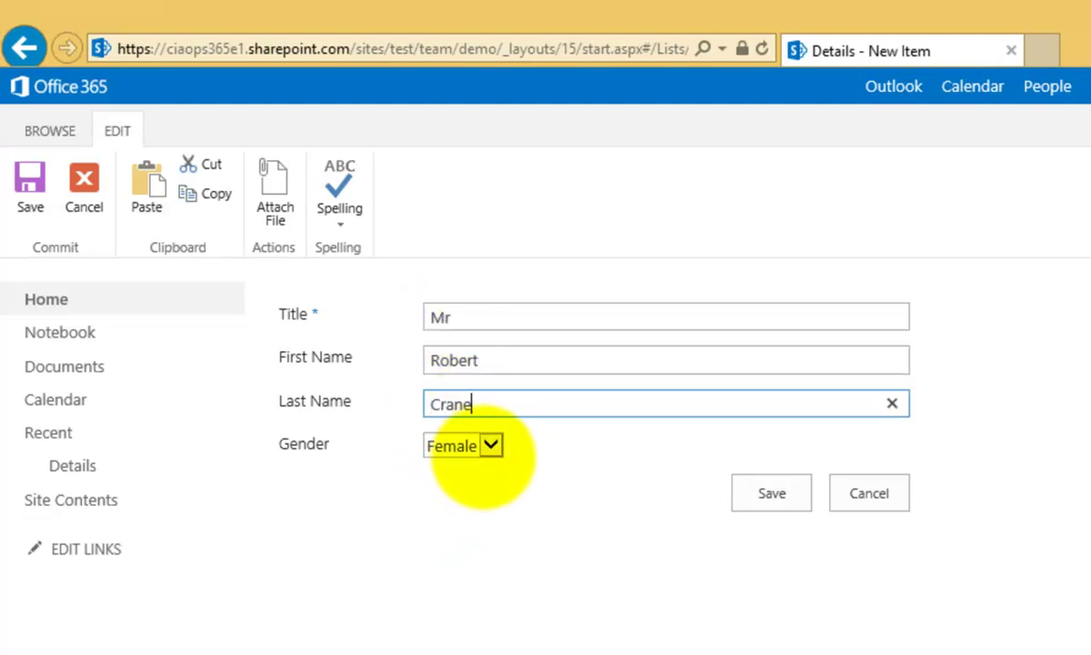
pyautogui.click(489, 447)
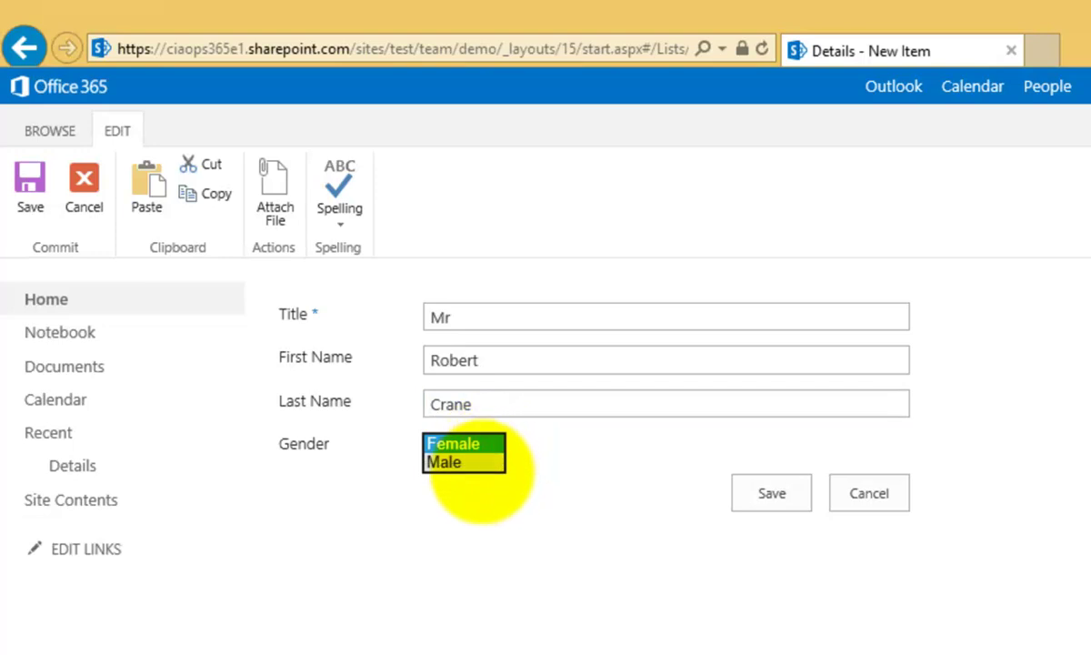
pyautogui.click(480, 463)
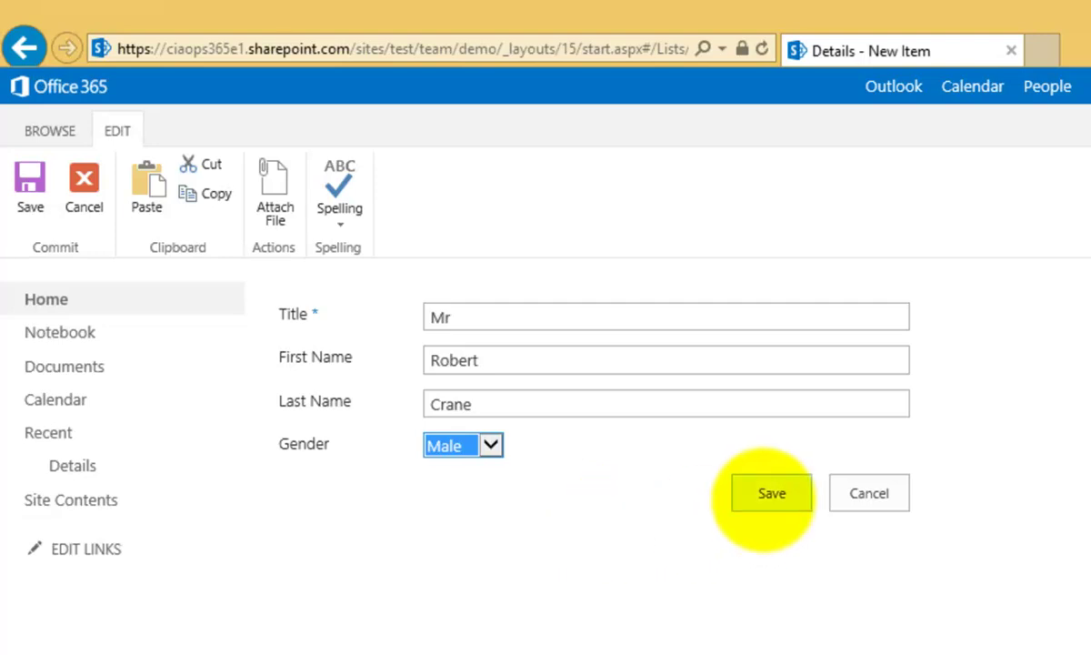
pyautogui.click(764, 496)
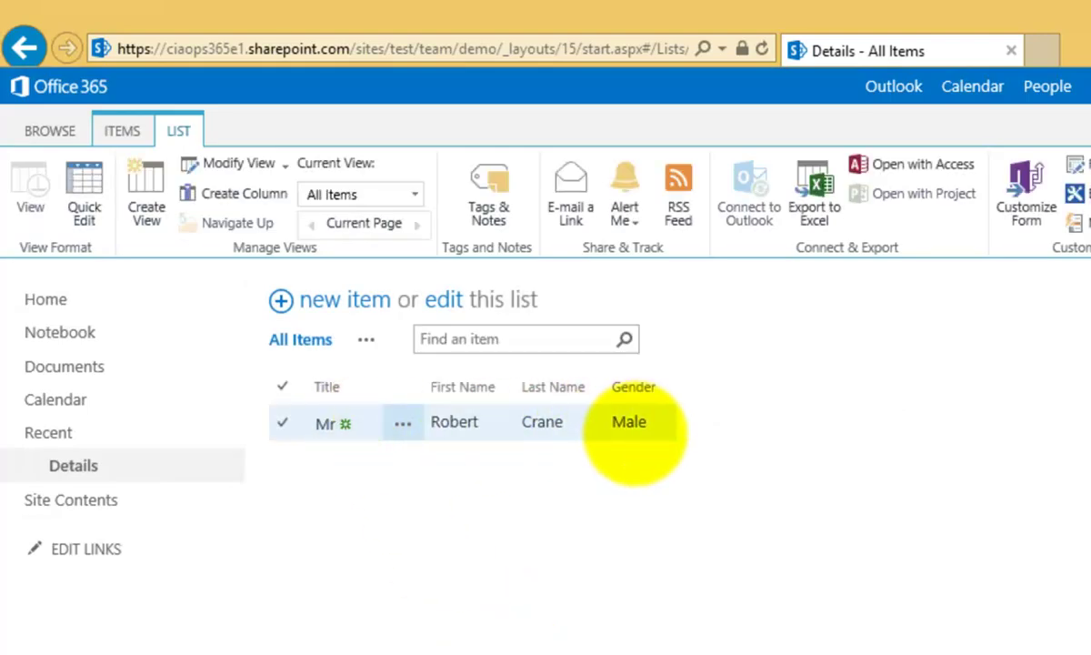
# Step: Define a Location choice column with Sydney, Brisbane and Melbourne on separate lines
pyautogui.click(254, 194)
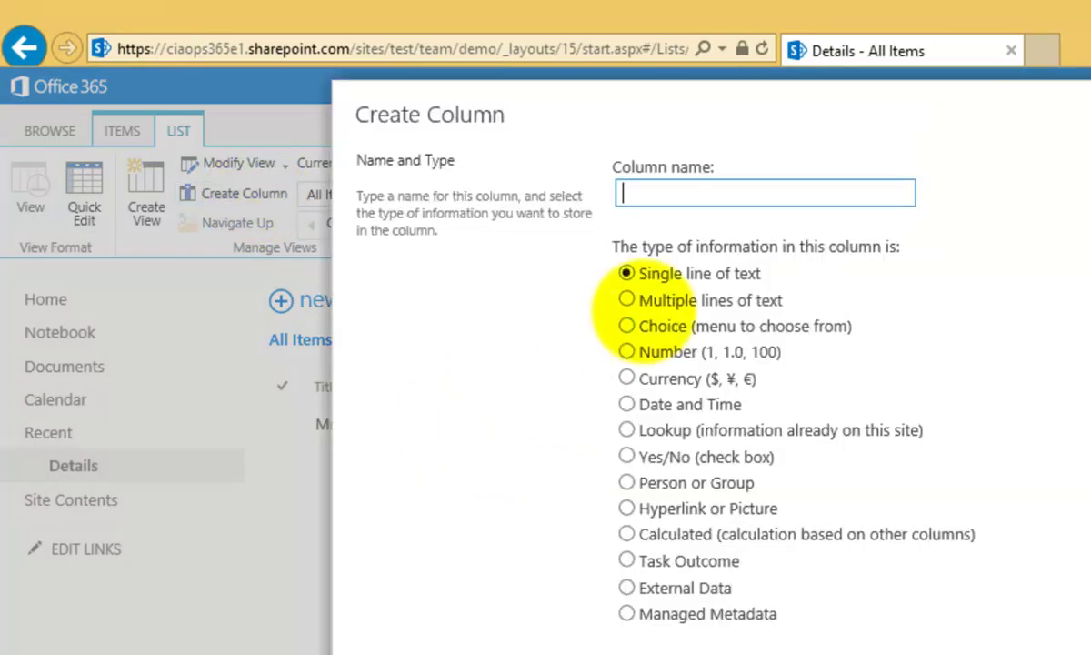
pyautogui.write('Location')
pyautogui.click(637, 327)
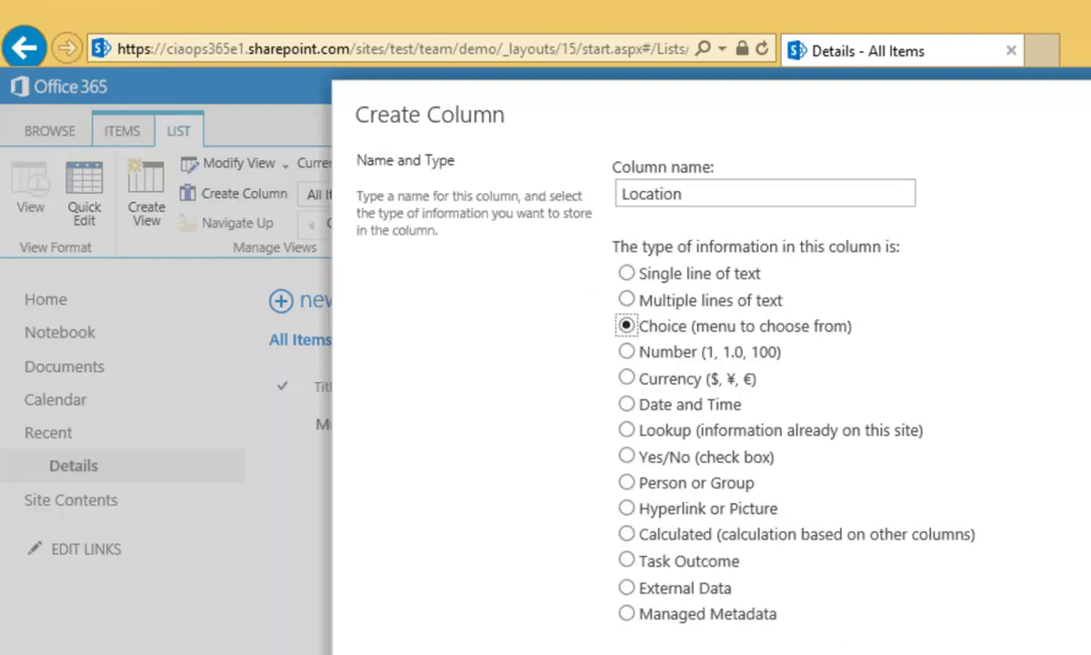
pyautogui.scroll(-4, 800, 363)
pyautogui.moveTo(753, 348); pyautogui.dragTo(600, 314)
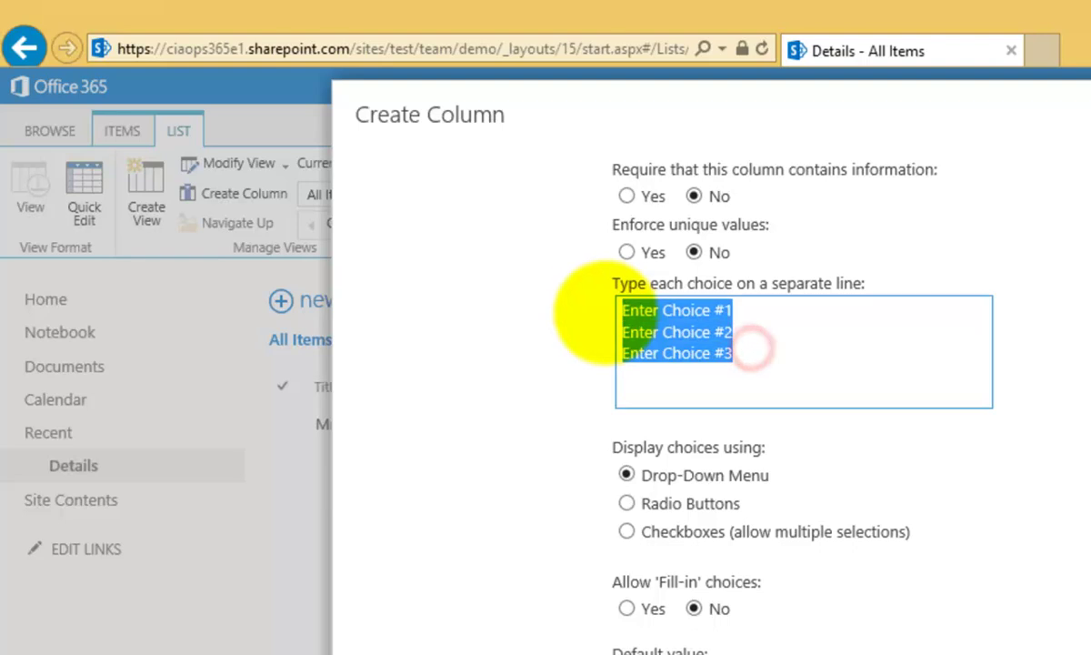
pyautogui.write('Sydney')
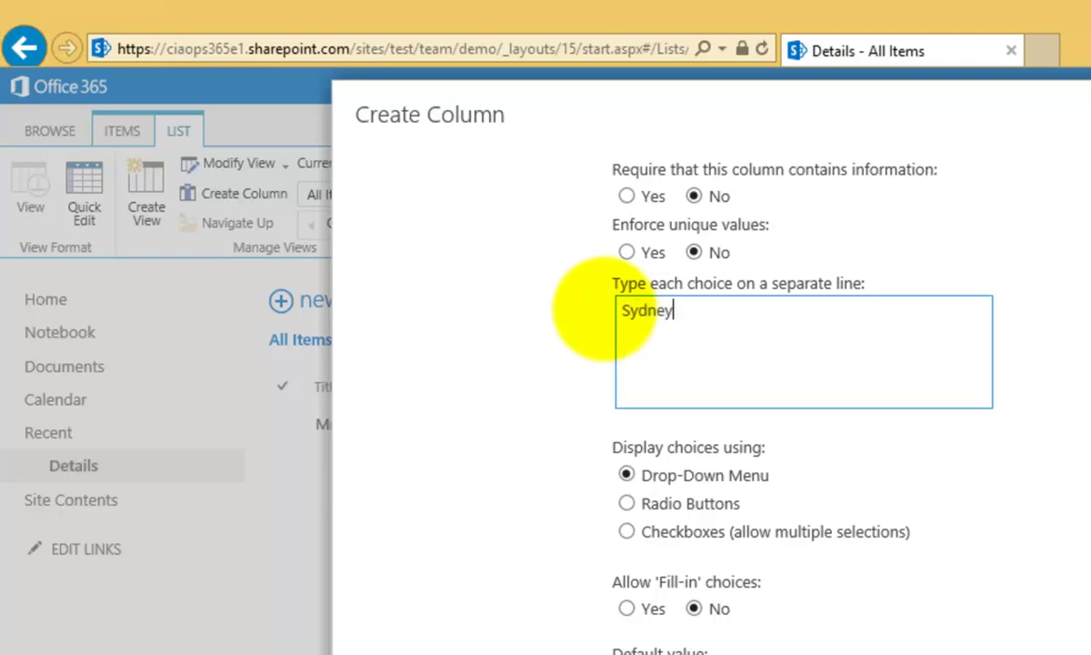
pyautogui.write('Br')
pyautogui.write('isbane')
pyautogui.write('melbou')
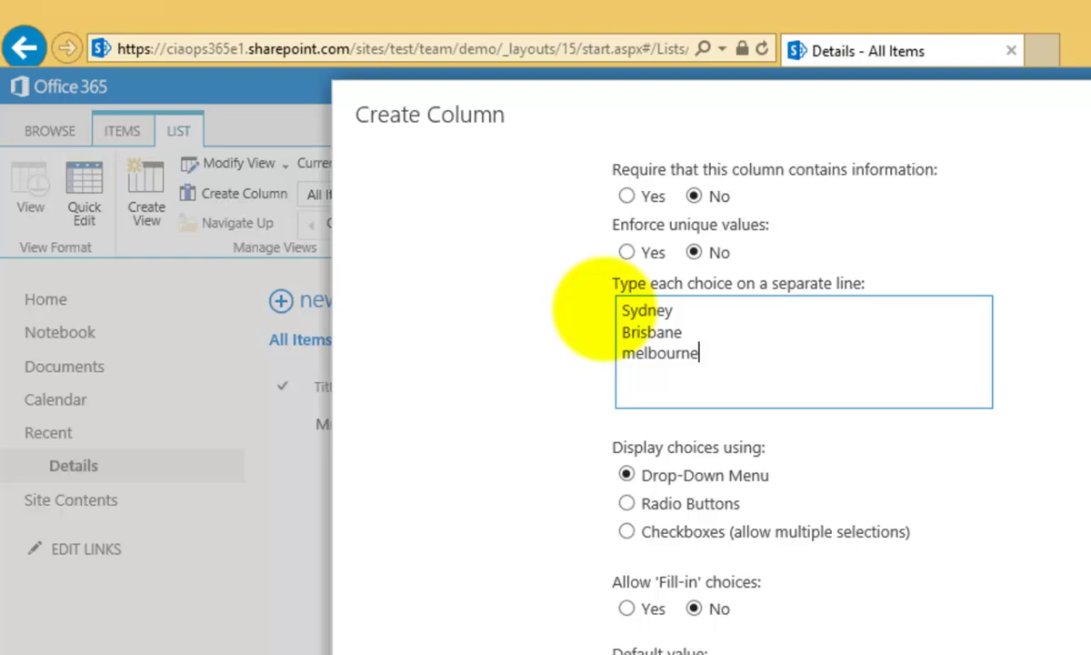
pyautogui.write('rne')
pyautogui.press('Home')
pyautogui.press('Delete')
pyautogui.write('M')
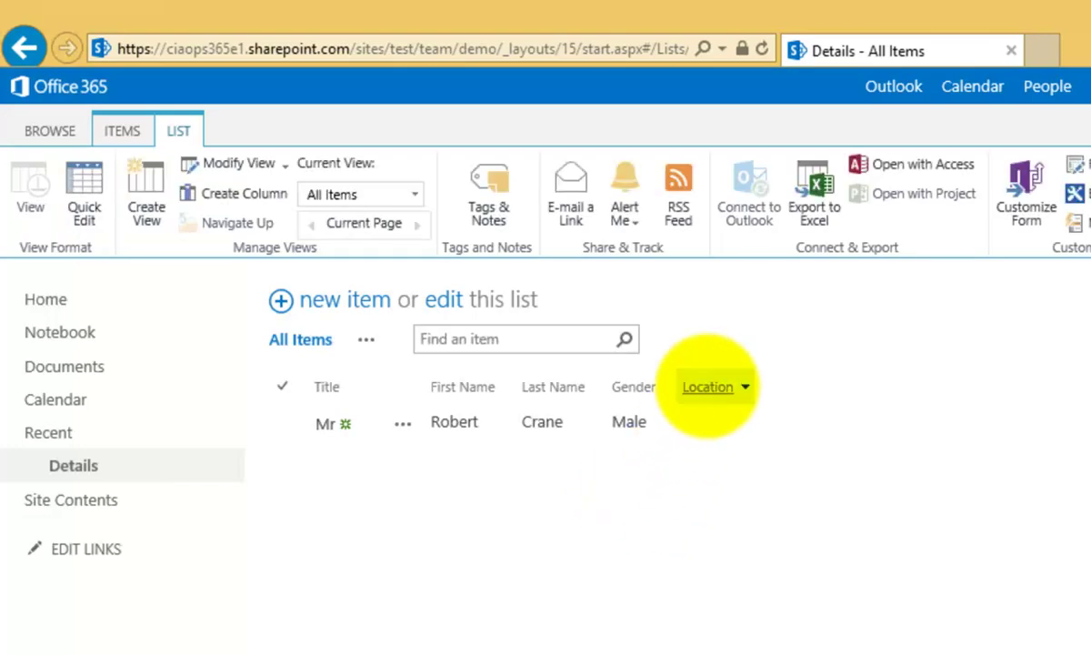
pyautogui.click(318, 296)
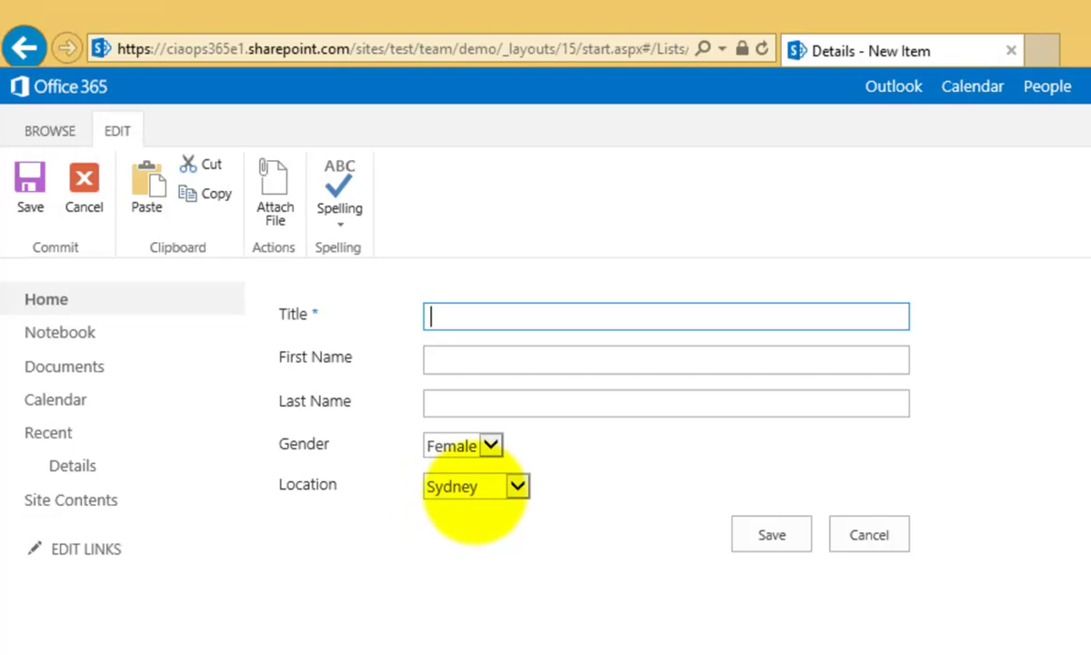
pyautogui.click(474, 489)
pyautogui.click(735, 602)
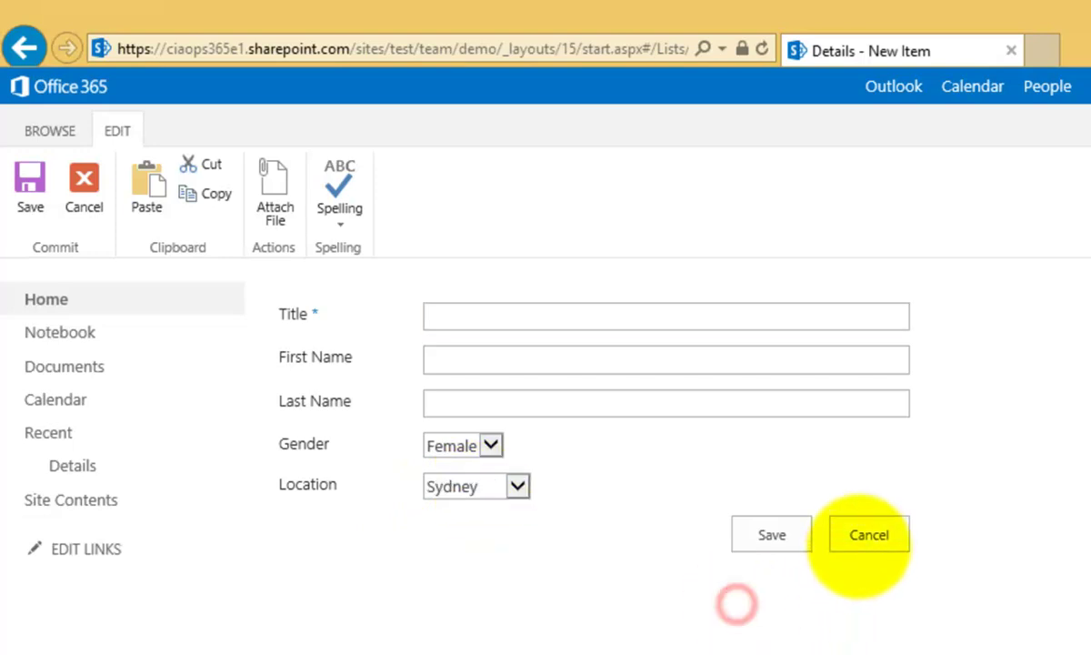
pyautogui.click(855, 534)
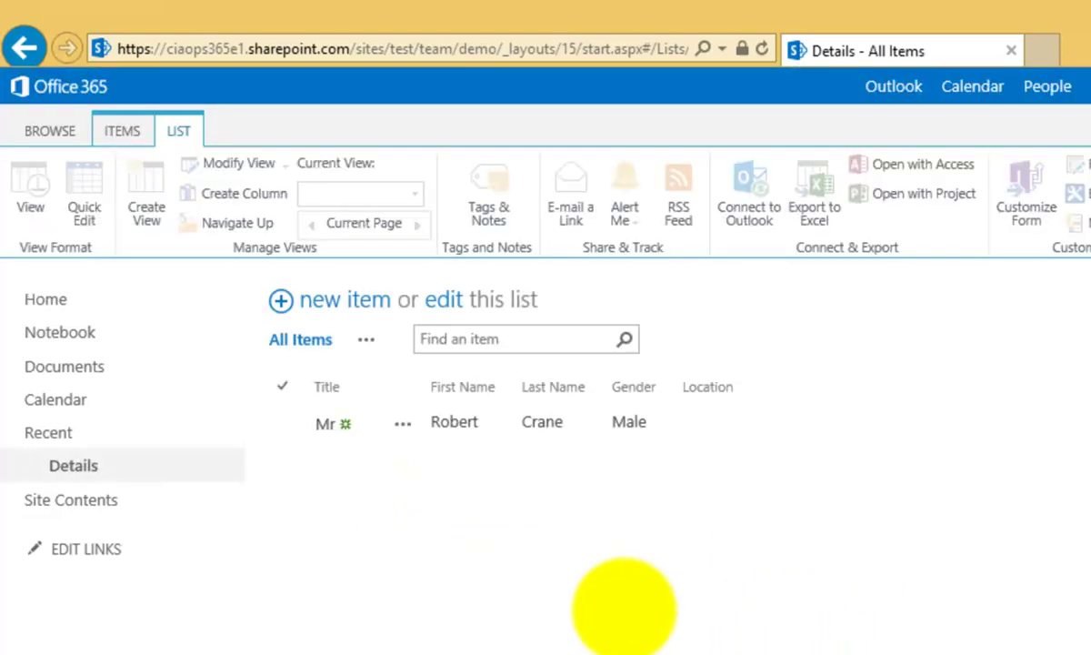
# Step: Switch between the BROWSE and LIST ribbon tabs, ending on the BROWSE page view
pyautogui.click(40, 127)
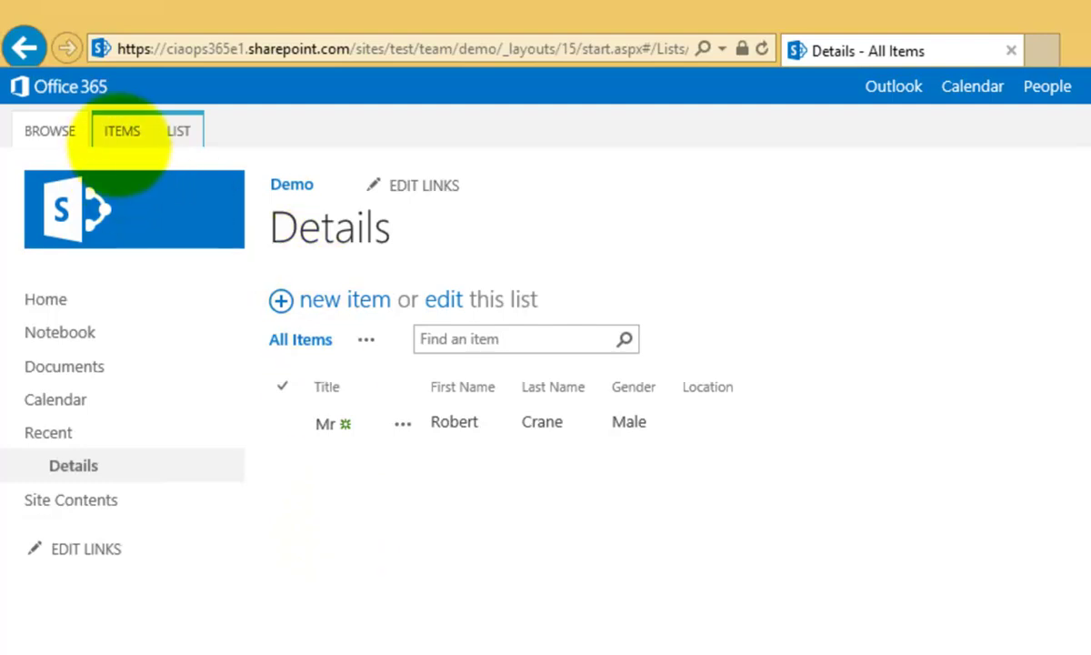
pyautogui.click(173, 132)
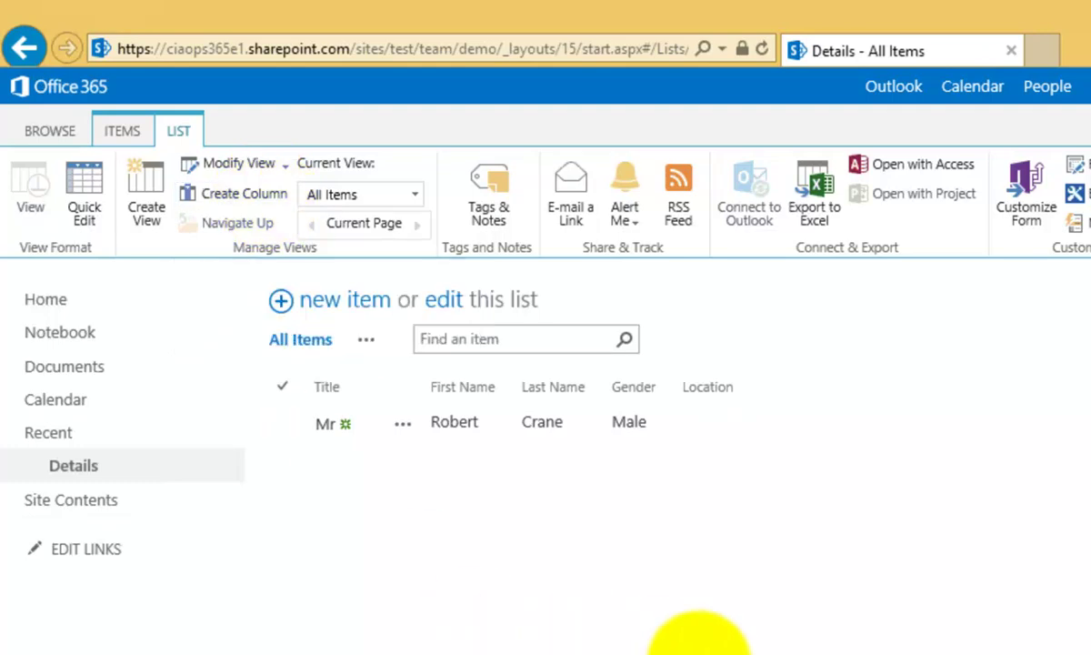
pyautogui.click(52, 134)
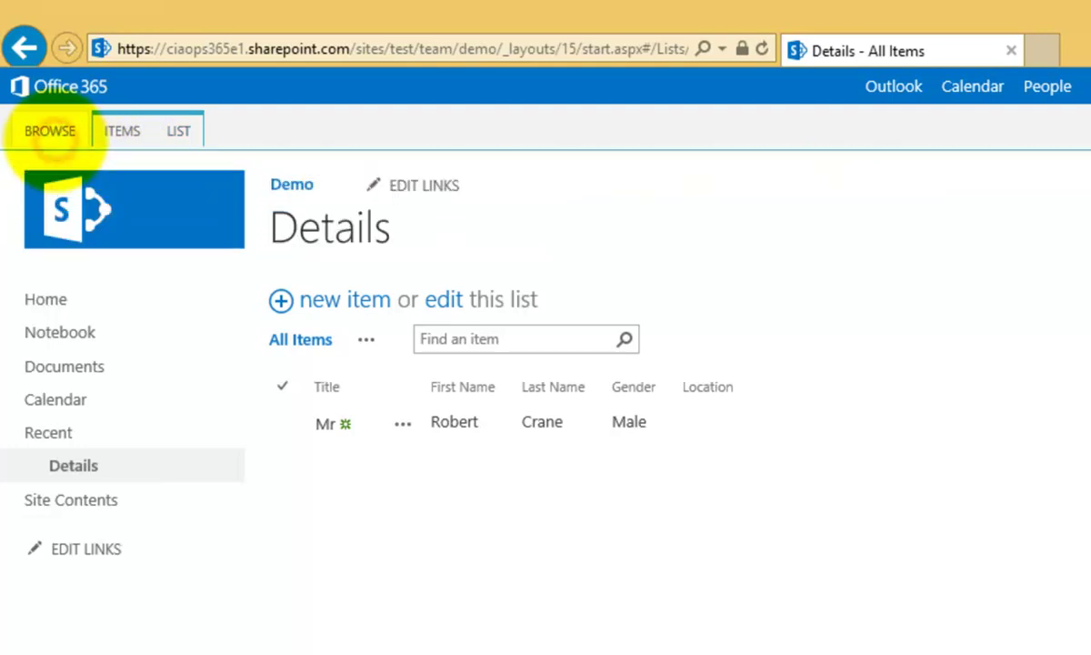